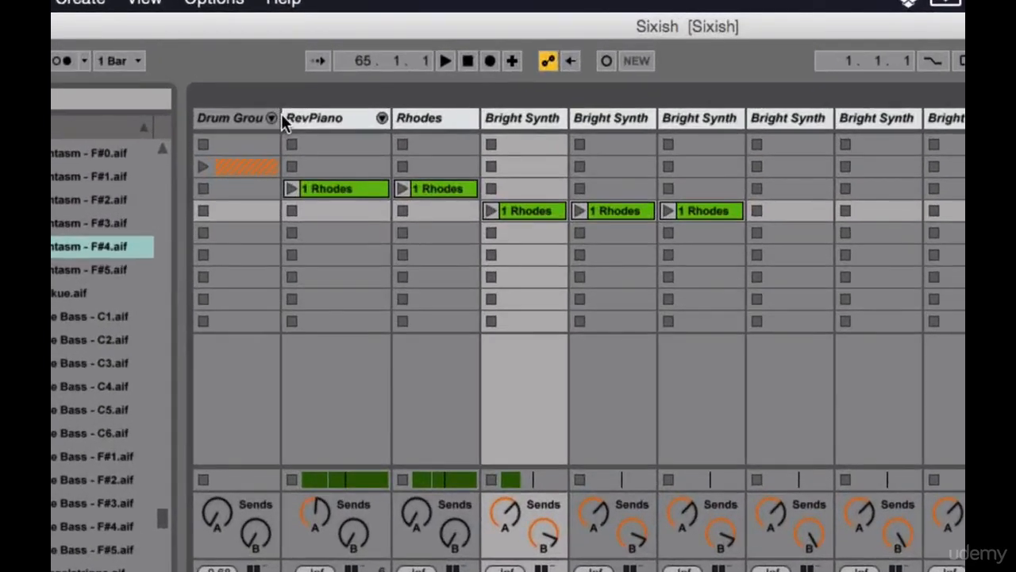
Step: Widen the Drum Group track column enough to display its full name
{"action": "left_click", "coordinate": [279, 115]}
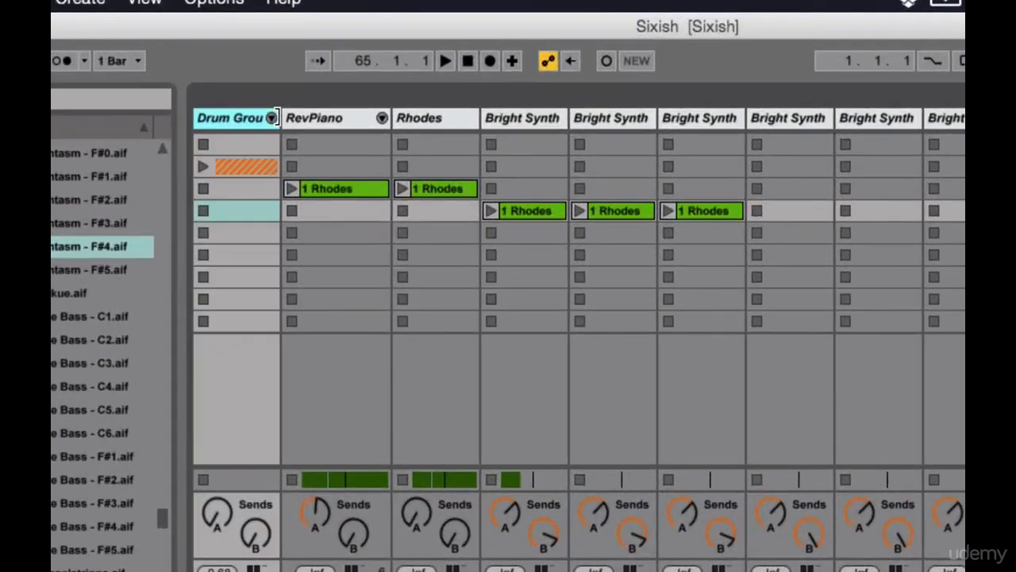
{"action": "left_click_drag", "start_coordinate": [279, 118], "coordinate": [293, 118]}
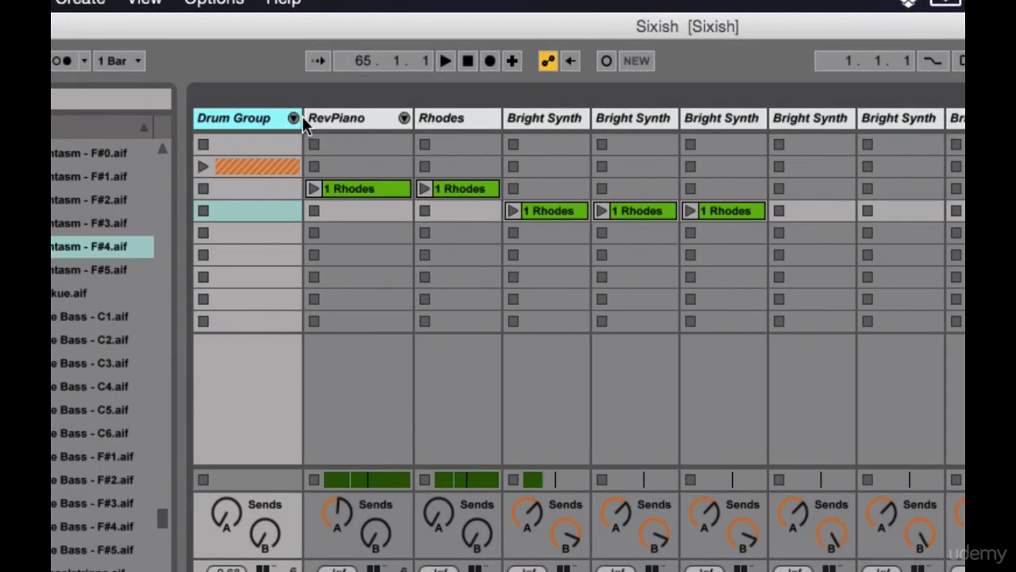
{"action": "left_click_drag", "start_coordinate": [301, 117], "coordinate": [302, 141]}
Step: Rename the clip on the RevPiano track as Keys
{"action": "left_click", "coordinate": [364, 118]}
{"action": "left_click", "coordinate": [466, 118]}
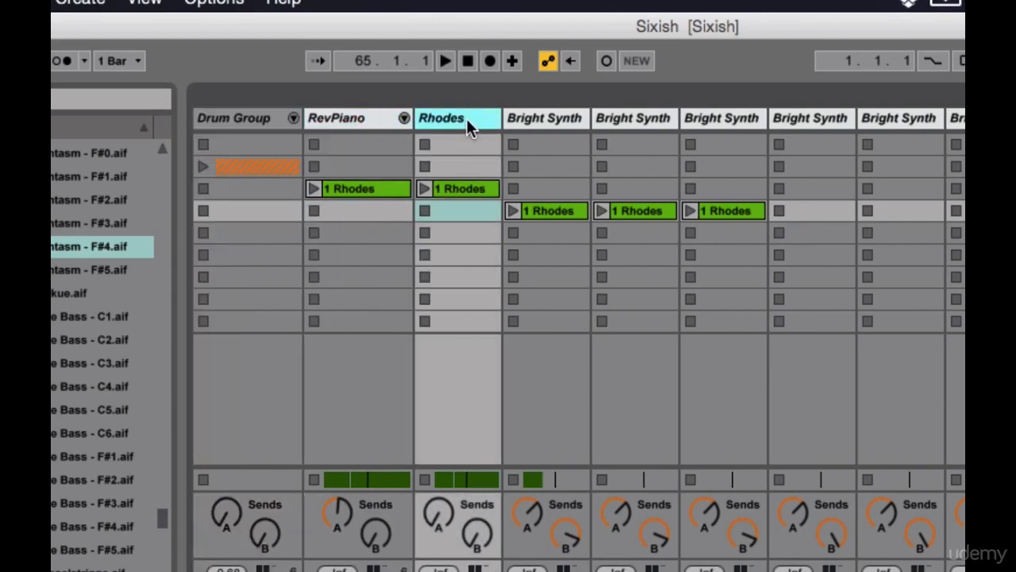
{"action": "left_click", "coordinate": [363, 118]}
{"action": "left_click", "coordinate": [362, 192]}
{"action": "left_click", "coordinate": [468, 189]}
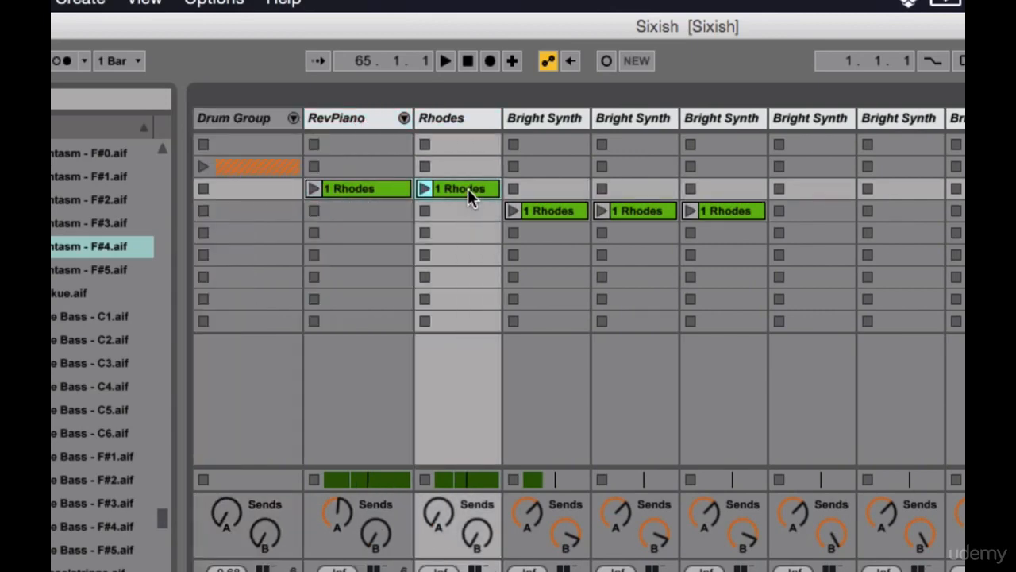
{"action": "left_click", "coordinate": [373, 191]}
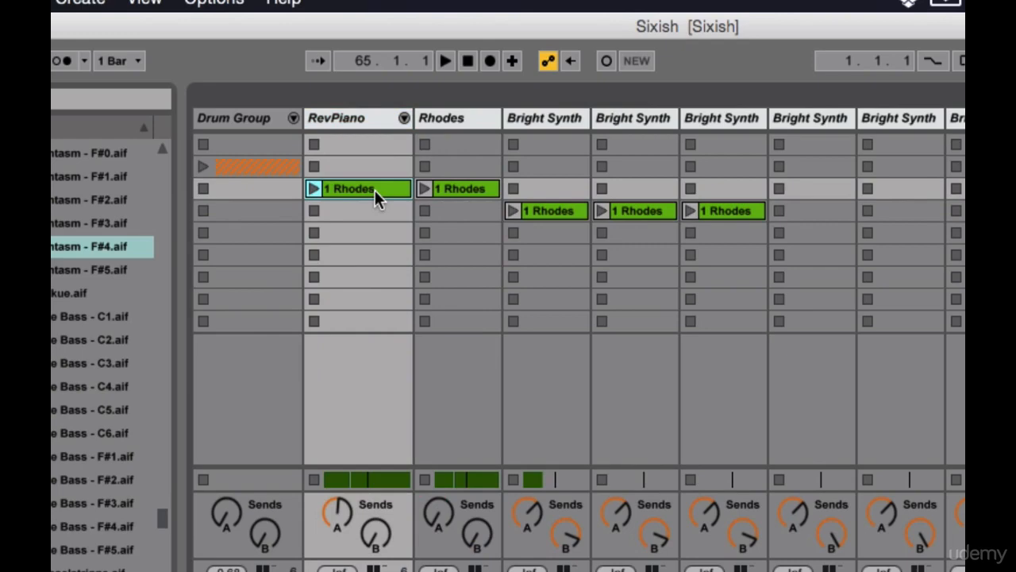
{"action": "key", "text": "super+r"}
{"action": "type", "text": "Keys"}
{"action": "key", "text": "Return"}
Step: Rename the clip on the Rhodes track as Keys and view the notes of both Keys clips
{"action": "left_click", "coordinate": [460, 186]}
{"action": "key", "text": "super+r"}
{"action": "type", "text": "K"}
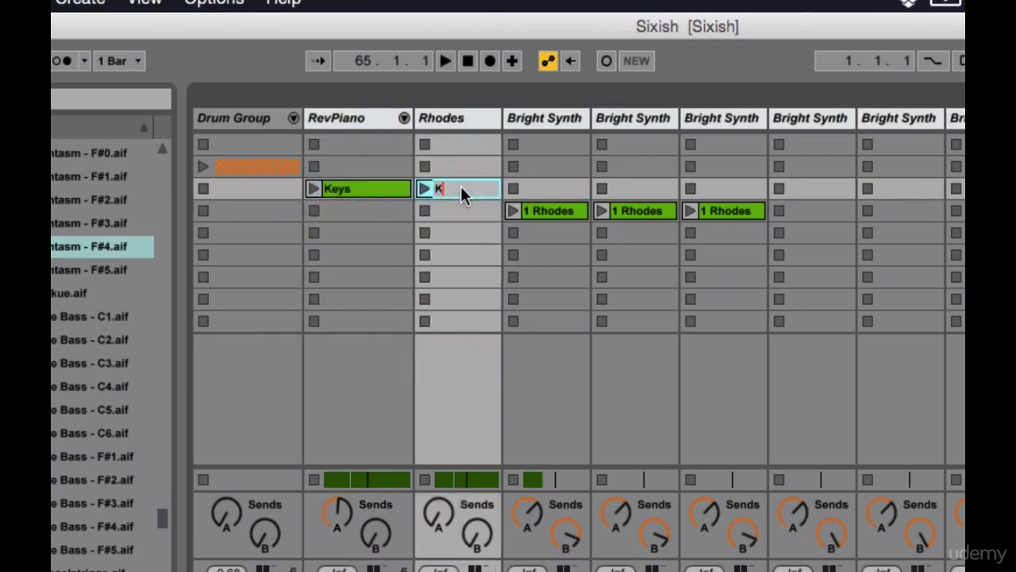
{"action": "type", "text": "eys"}
{"action": "key", "text": "Return"}
{"action": "left_click", "coordinate": [363, 188]}
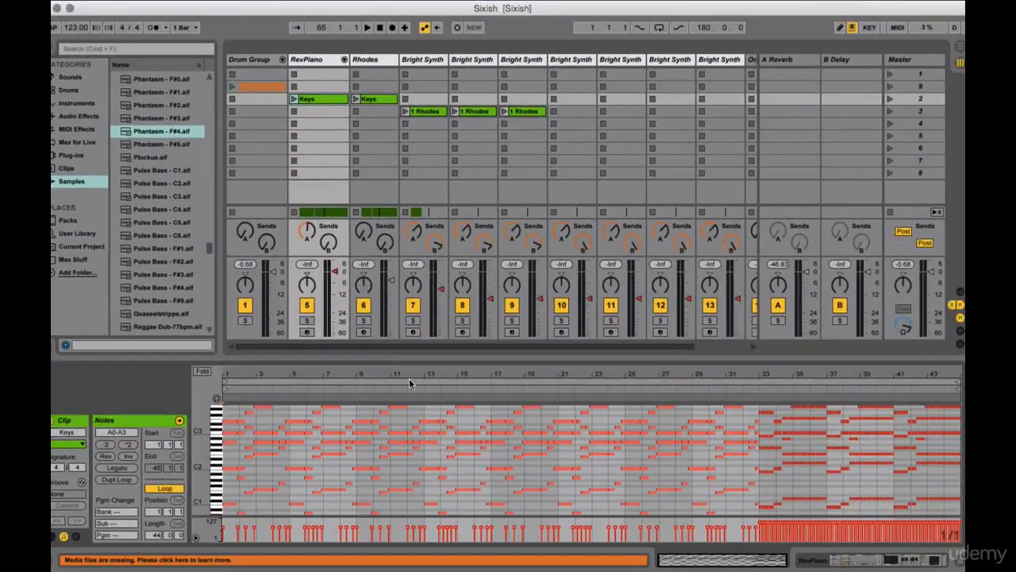
{"action": "left_click", "coordinate": [384, 101]}
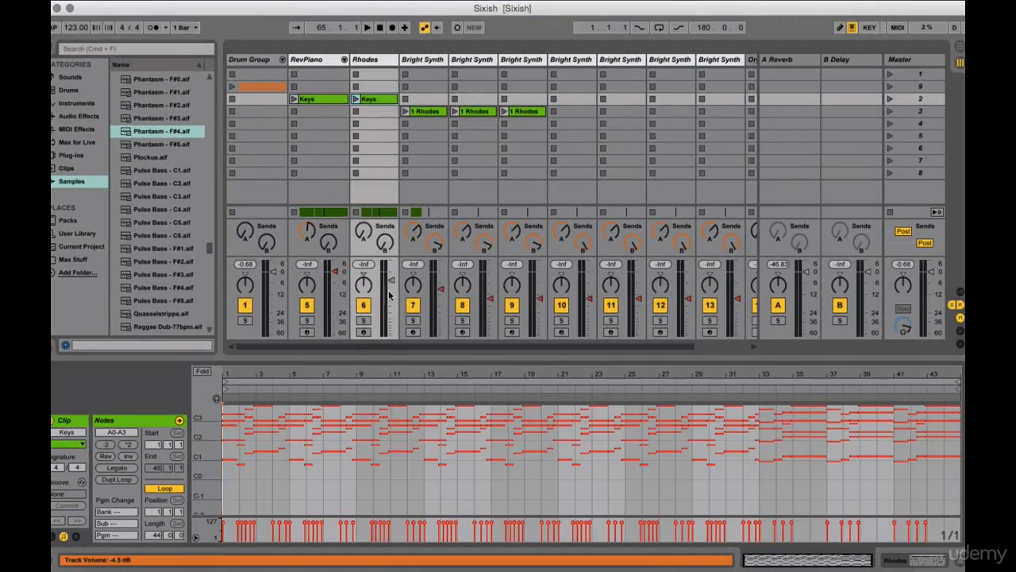
Step: Rename the three Bright Synth clips in scene 3 as Synth Lick
{"action": "left_click", "coordinate": [430, 112]}
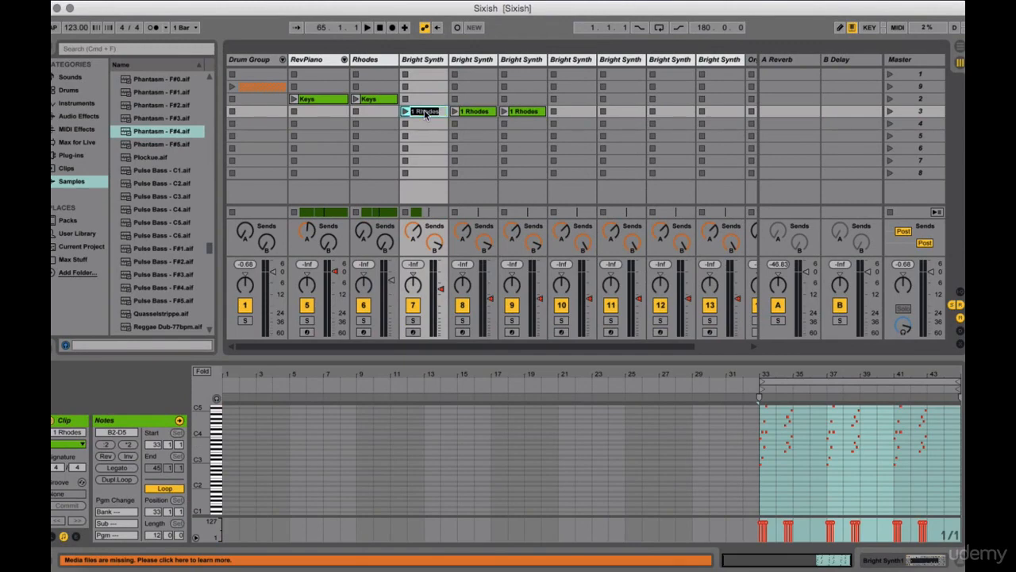
{"action": "type", "text": "Synth Lick"}
{"action": "key", "text": "Return"}
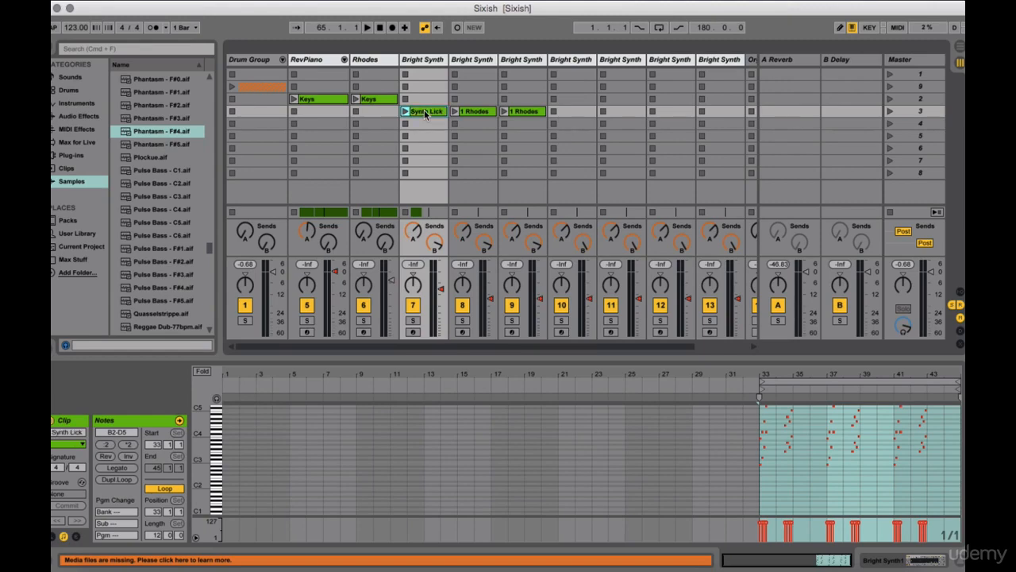
{"action": "left_click", "coordinate": [478, 111]}
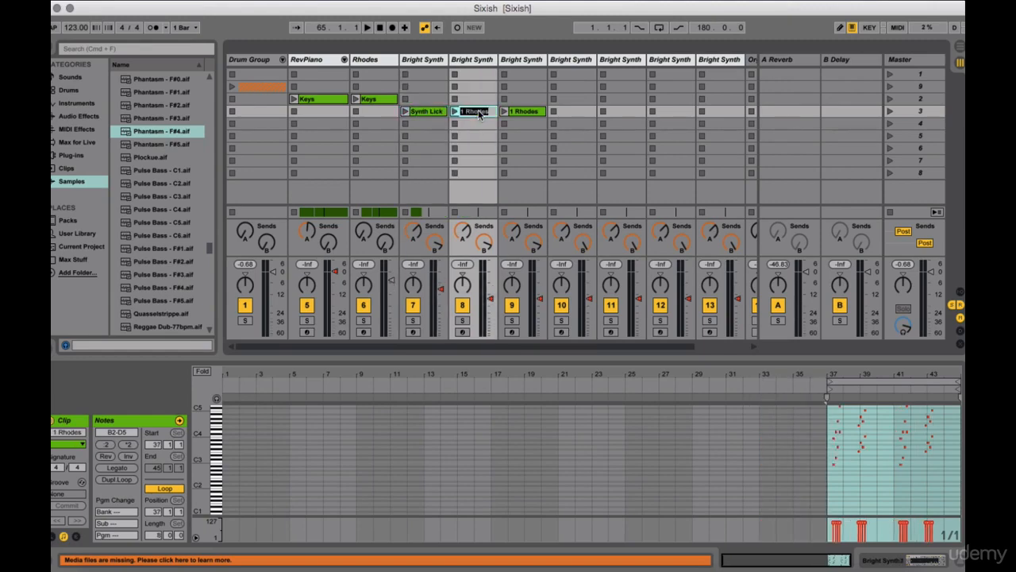
{"action": "type", "text": "B"}
{"action": "type", "text": "ynth Lick"}
{"action": "key", "text": "Return"}
{"action": "left_click", "coordinate": [531, 112]}
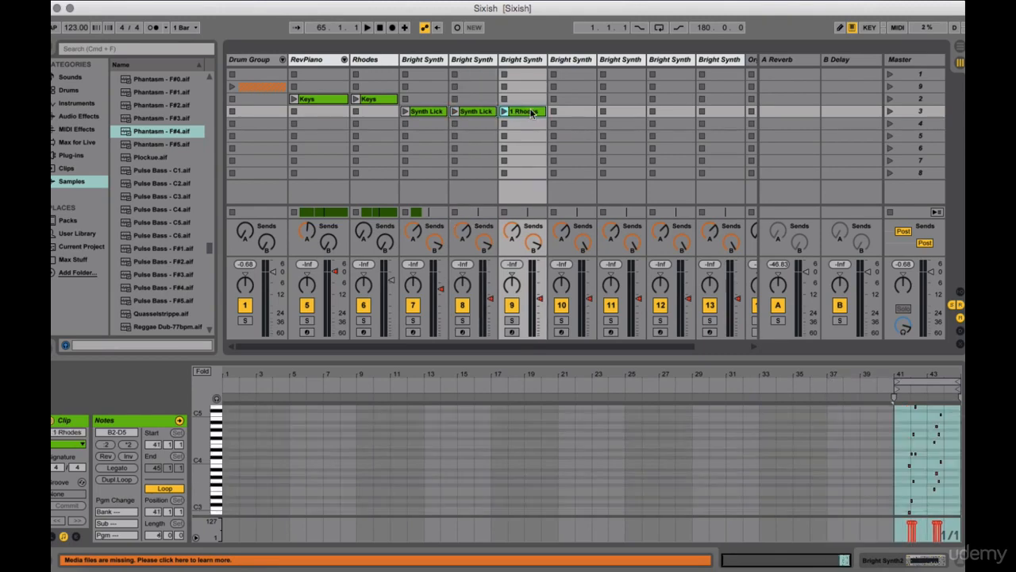
{"action": "key", "text": "super+r"}
{"action": "type", "text": "Synth Lick"}
{"action": "key", "text": "Return"}
Step: Unfold the Drum Group, inspect its Snare, Rim and Hat tracks, and fold it again
{"action": "left_click_drag", "start_coordinate": [257, 92], "coordinate": [252, 87]}
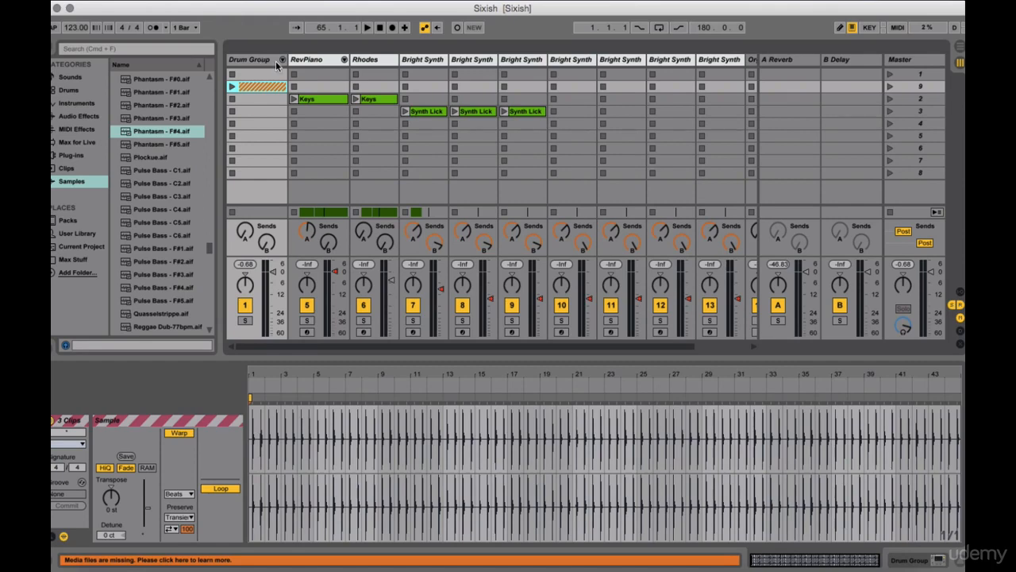
{"action": "left_click", "coordinate": [283, 61]}
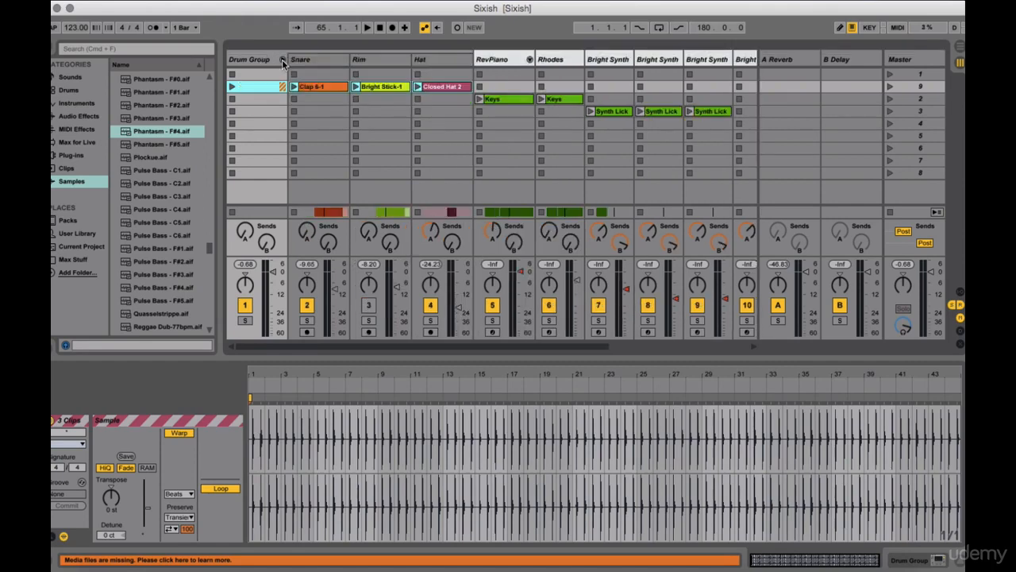
{"action": "left_click", "coordinate": [314, 64]}
{"action": "left_click", "coordinate": [381, 63]}
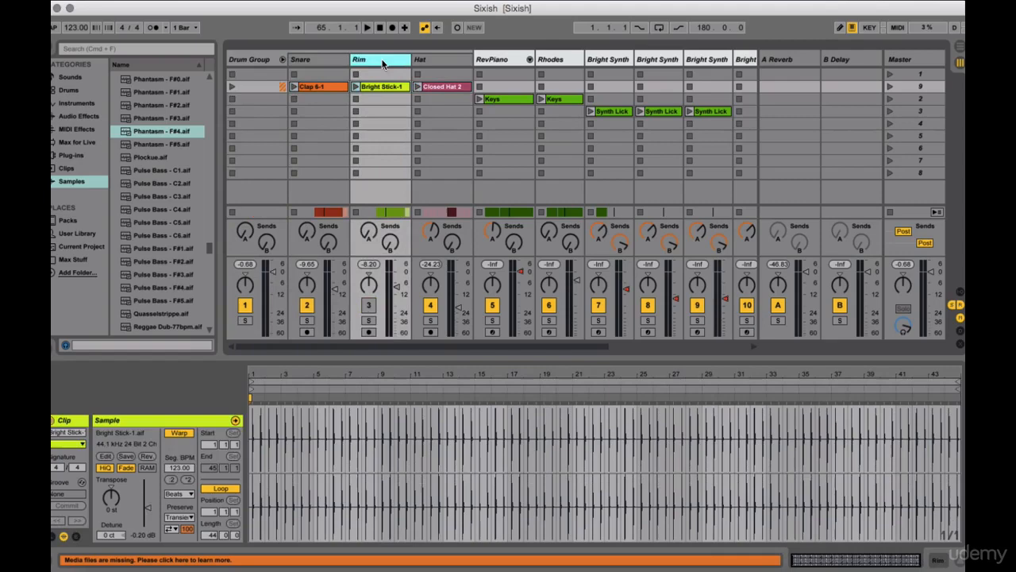
{"action": "left_click", "coordinate": [433, 64]}
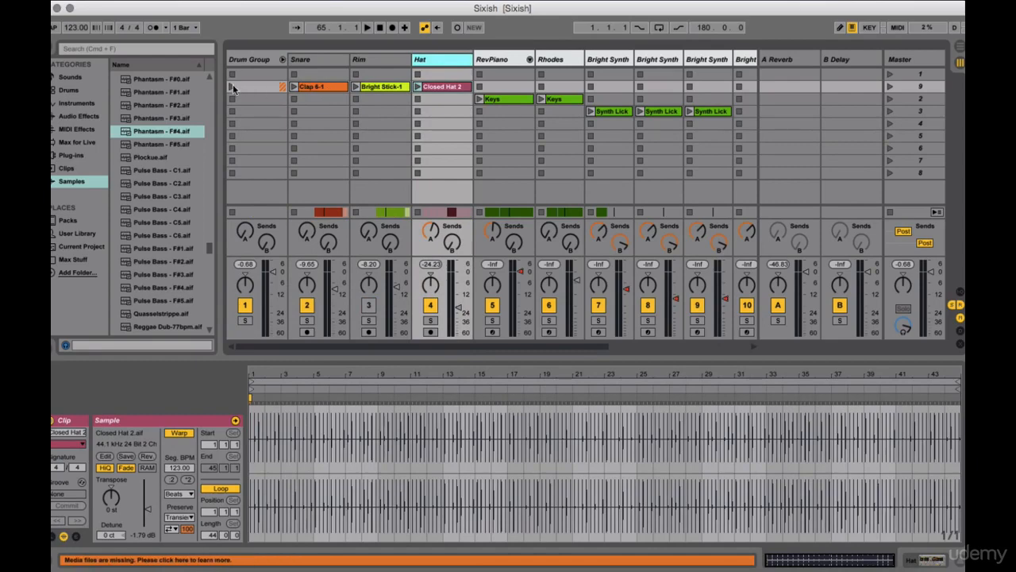
{"action": "left_click", "coordinate": [282, 59]}
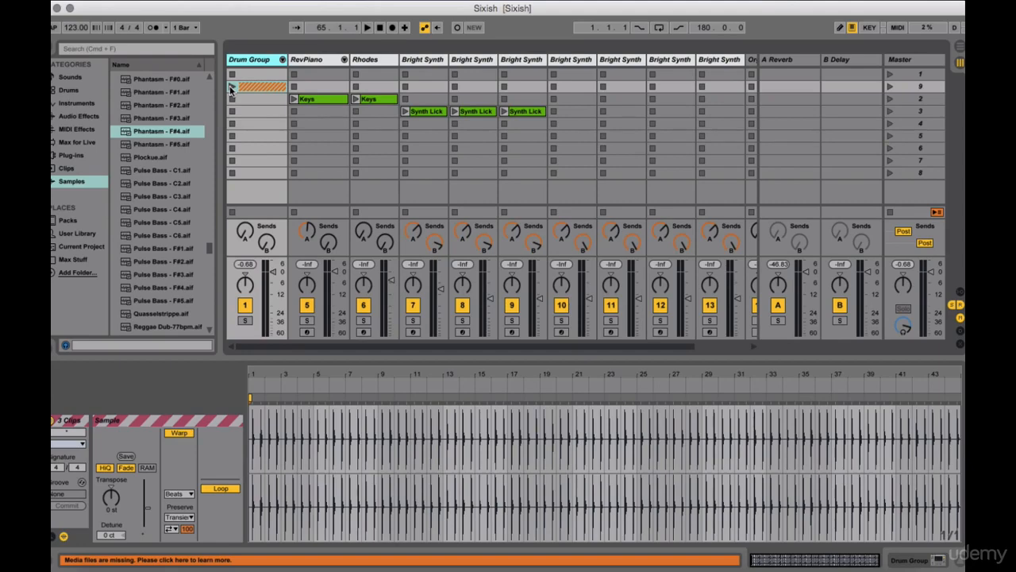
Step: Launch the Drum Group's clips in scene 9 and stop the Snare and Rim clips inside the group
{"action": "left_click", "coordinate": [231, 87]}
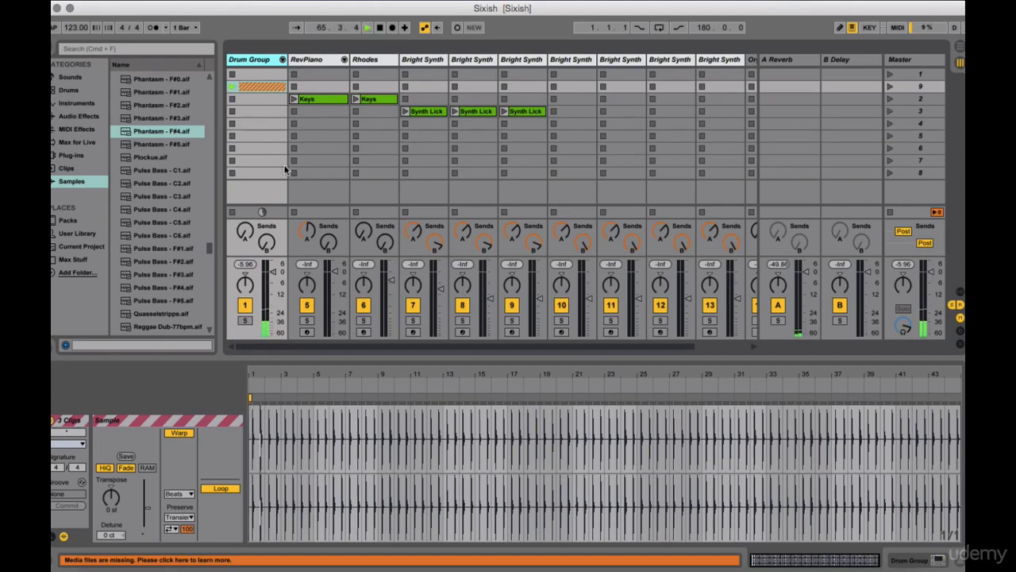
{"action": "left_click", "coordinate": [282, 60]}
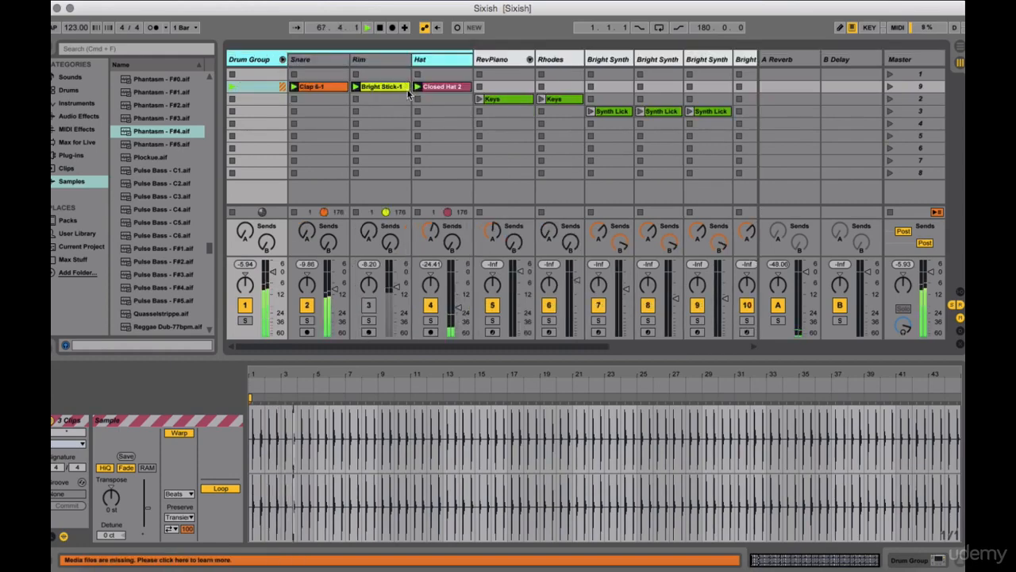
{"action": "left_click", "coordinate": [293, 99]}
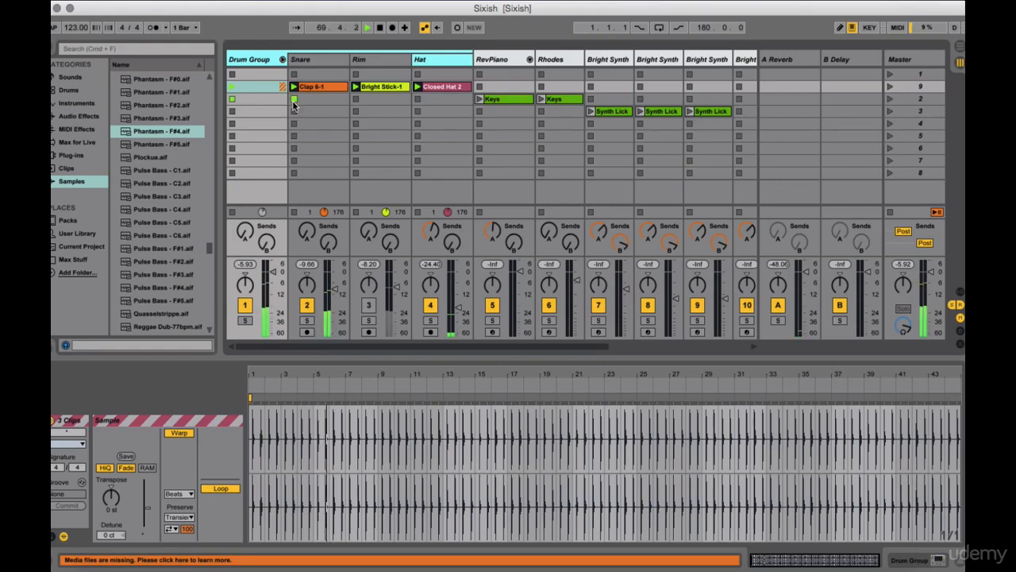
{"action": "left_click", "coordinate": [353, 100]}
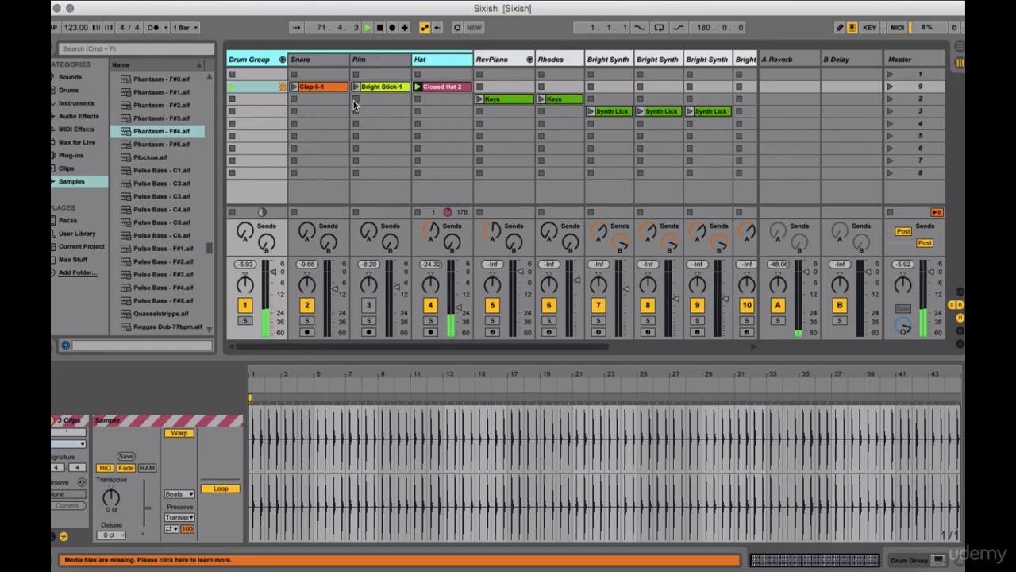
Step: Unmute the Rim track at a lower volume and relaunch the Bright Stick-1 and Clap 6-1 clips
{"action": "left_click", "coordinate": [368, 307]}
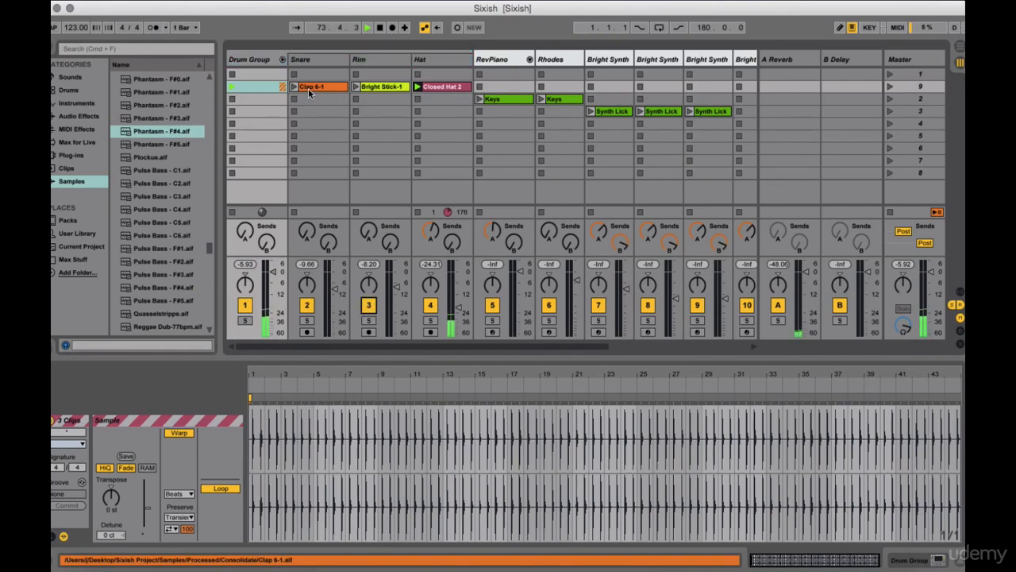
{"action": "left_click", "coordinate": [356, 86]}
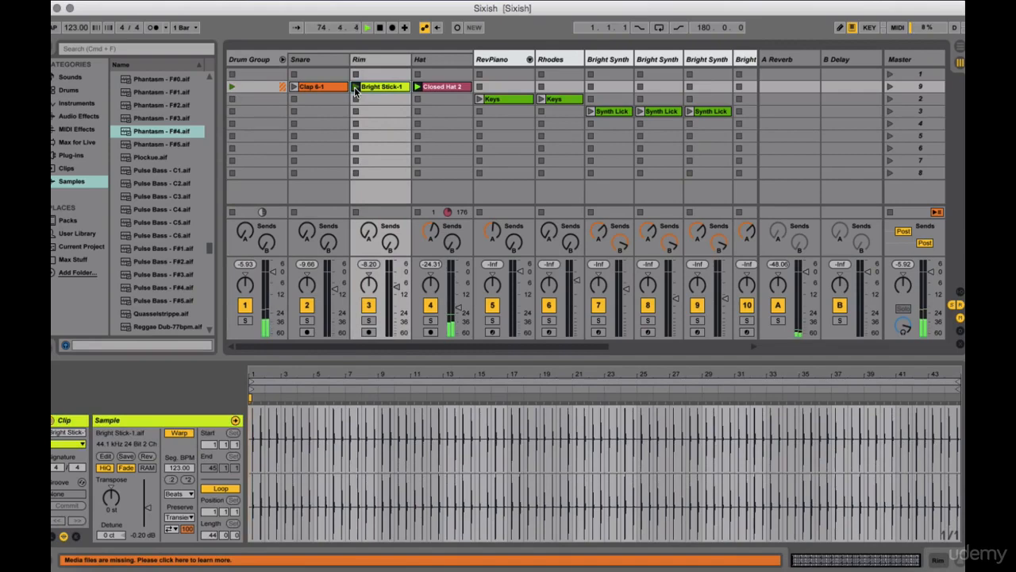
{"action": "left_click_drag", "start_coordinate": [397, 284], "coordinate": [397, 312]}
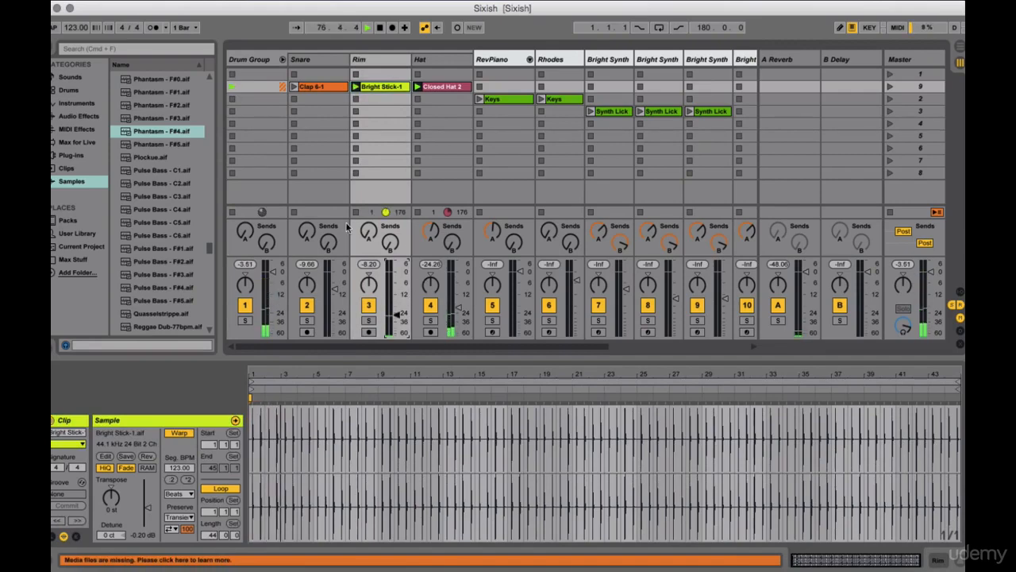
{"action": "left_click", "coordinate": [294, 88]}
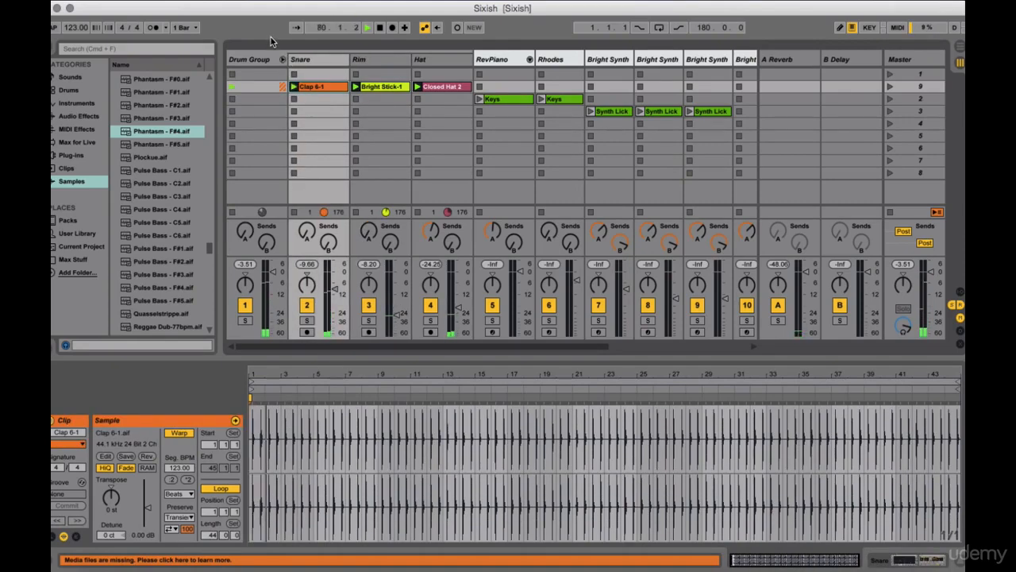
{"action": "left_click", "coordinate": [281, 60]}
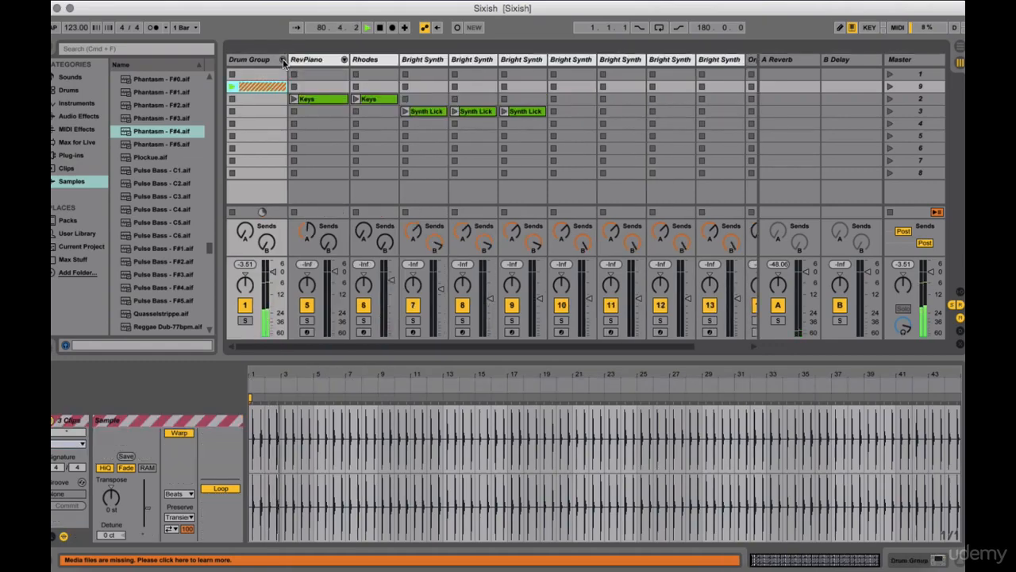
Step: Launch the Keys clips on the RevPiano and Rhodes tracks over the playing drums
{"action": "left_click", "coordinate": [319, 98]}
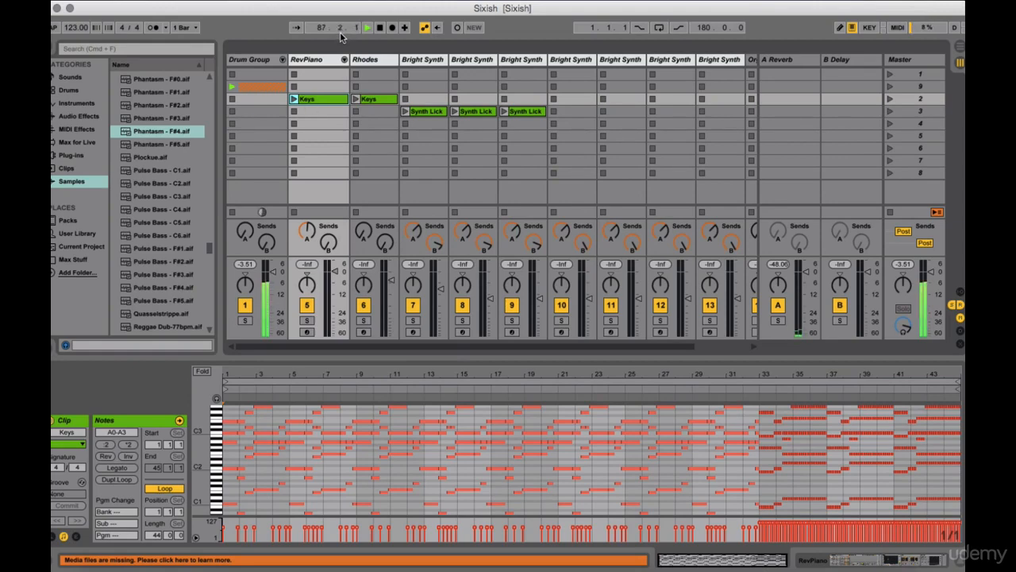
{"action": "left_click", "coordinate": [293, 102]}
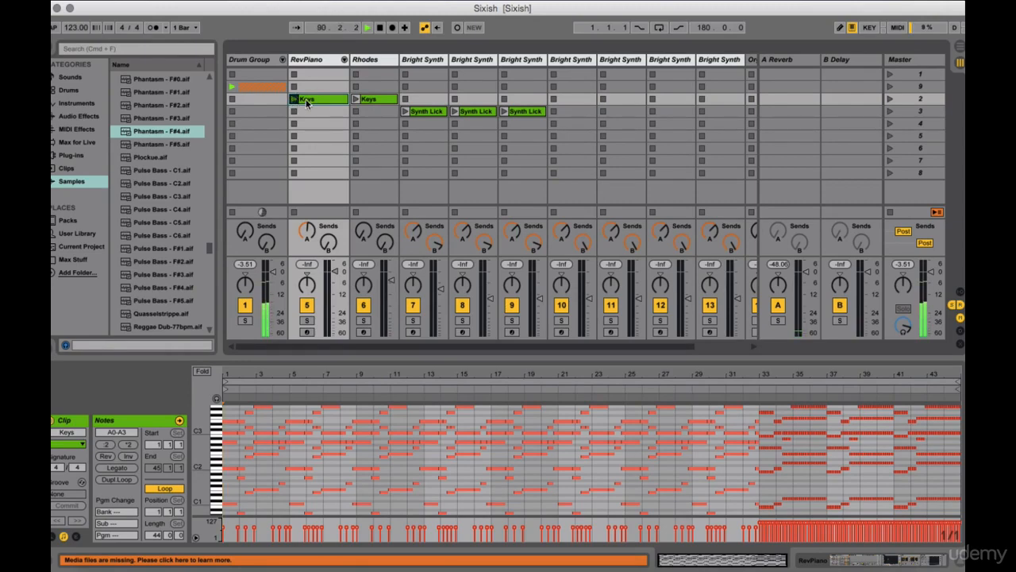
{"action": "left_click", "coordinate": [356, 99]}
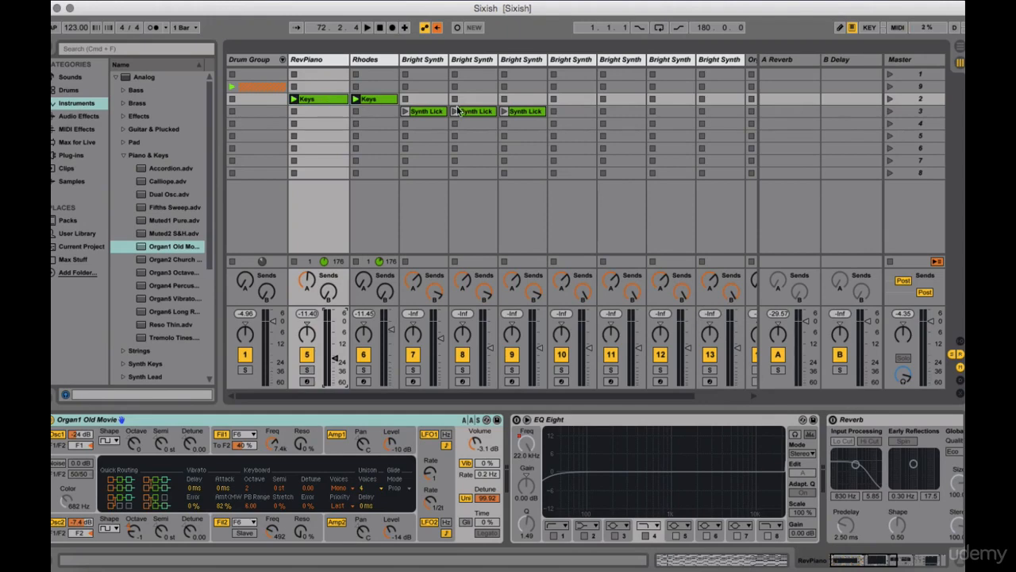
Step: Launch the whole of scene 2 and lower the RevPiano track's volume
{"action": "left_click", "coordinate": [912, 99]}
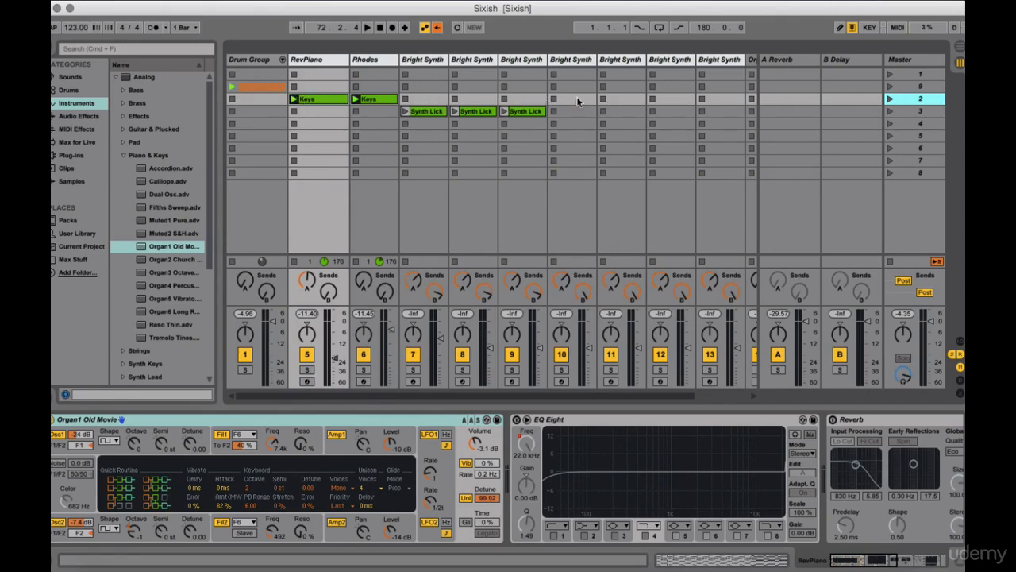
{"action": "left_click", "coordinate": [890, 98]}
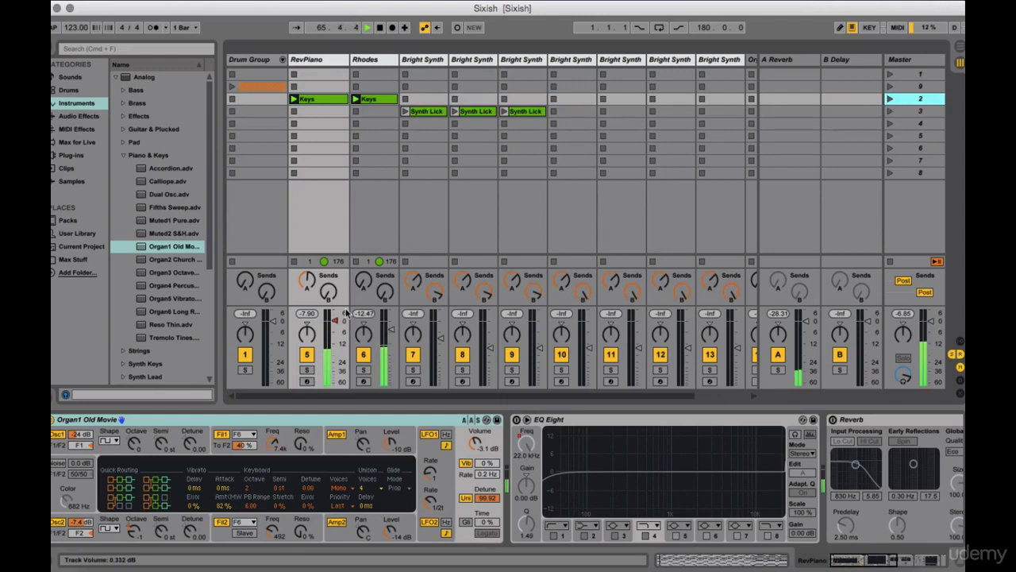
{"action": "left_click_drag", "start_coordinate": [334, 321], "coordinate": [335, 352]}
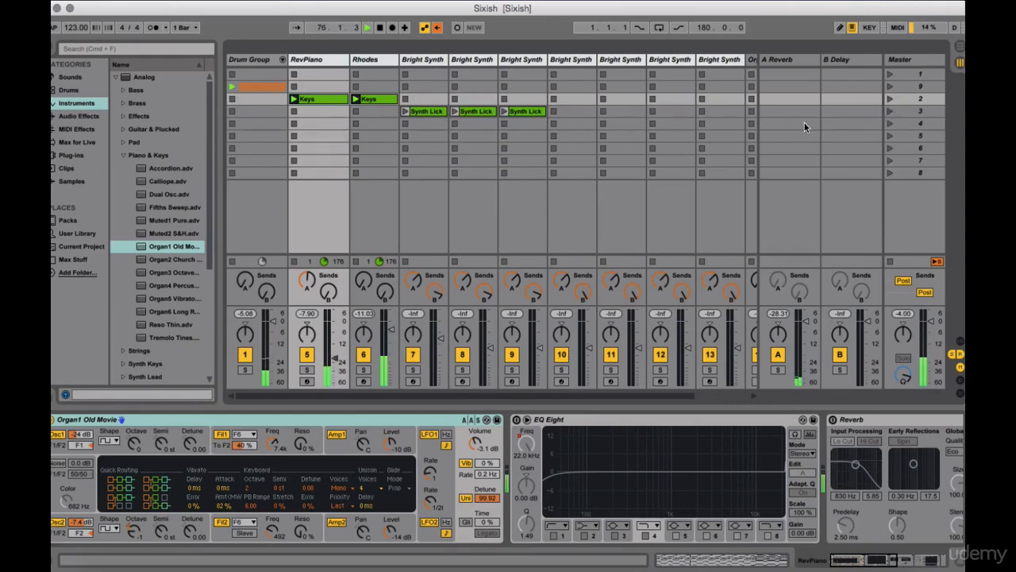
Step: Examine the empty slots of scene 3 on the Drum Group, RevPiano, Rhodes and unused Bright Synth tracks
{"action": "left_click", "coordinate": [721, 112]}
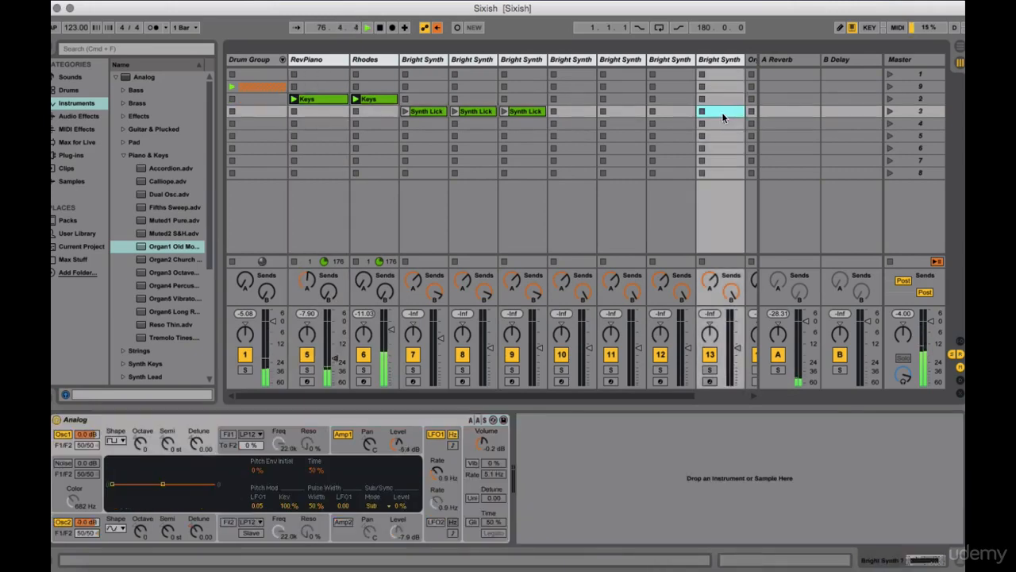
{"action": "left_click", "coordinate": [662, 112]}
{"action": "left_click", "coordinate": [609, 111]}
{"action": "left_click", "coordinate": [570, 111]}
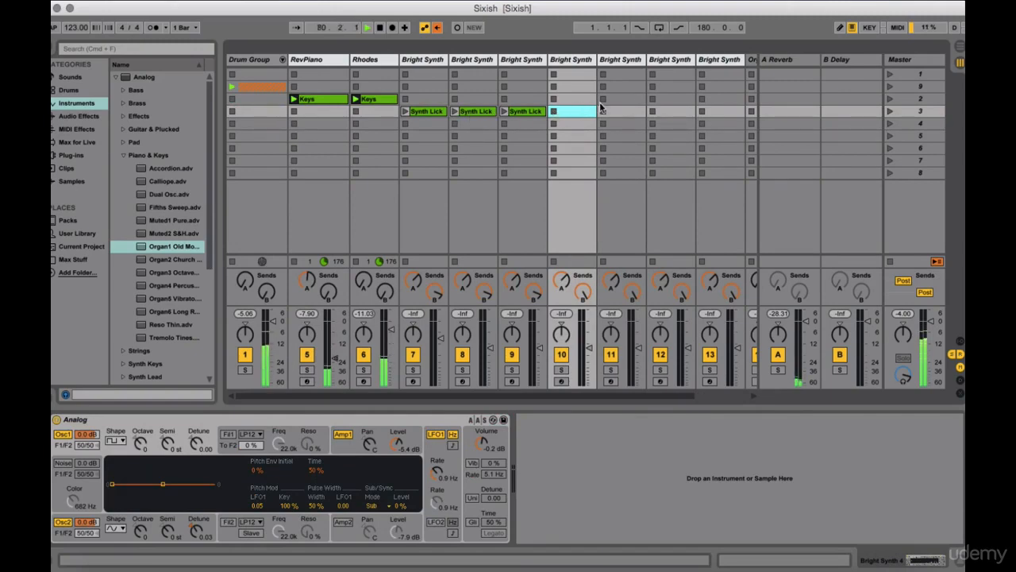
{"action": "left_click", "coordinate": [370, 112]}
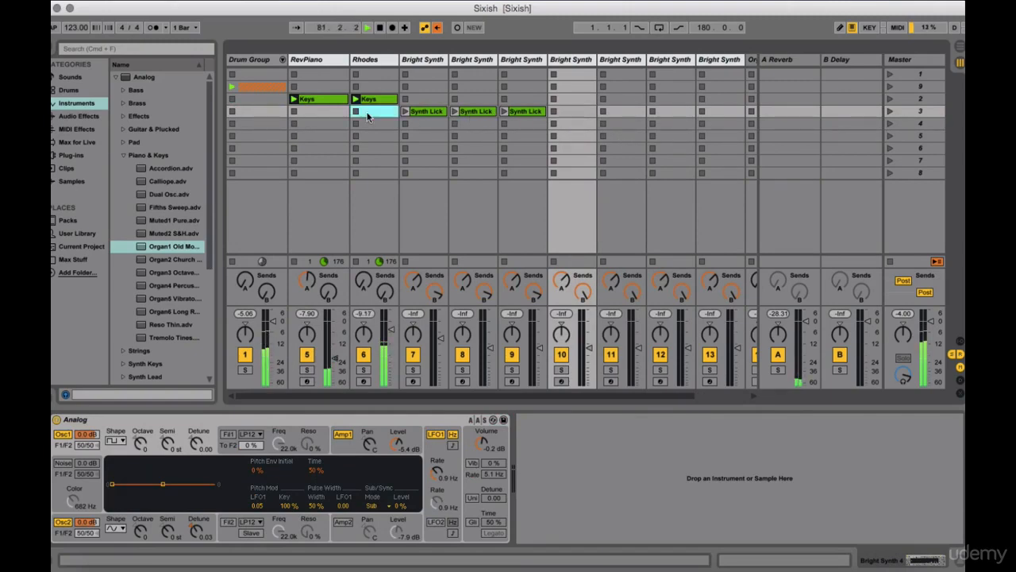
{"action": "left_click", "coordinate": [315, 113]}
{"action": "left_click", "coordinate": [245, 112]}
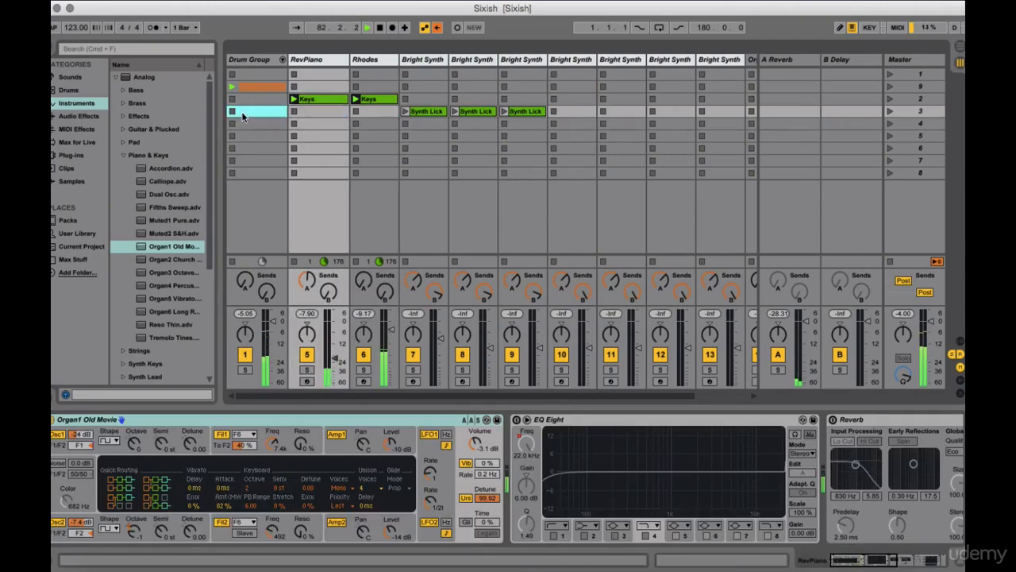
{"action": "left_click", "coordinate": [309, 111]}
{"action": "left_click", "coordinate": [376, 113]}
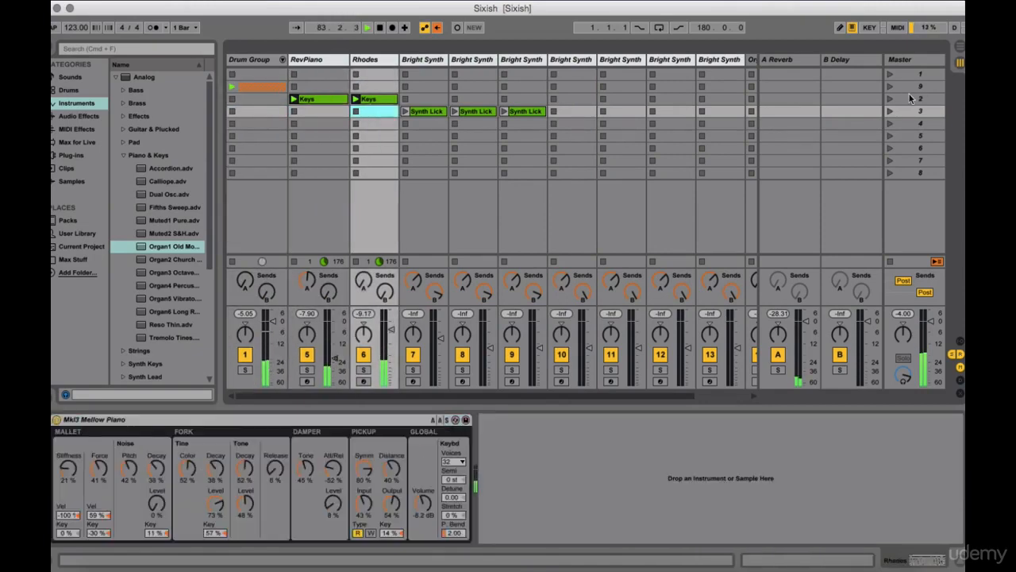
Step: Launch the whole of scene 3 and inspect its empty Drum Group, RevPiano and Rhodes slots
{"action": "left_click", "coordinate": [892, 110]}
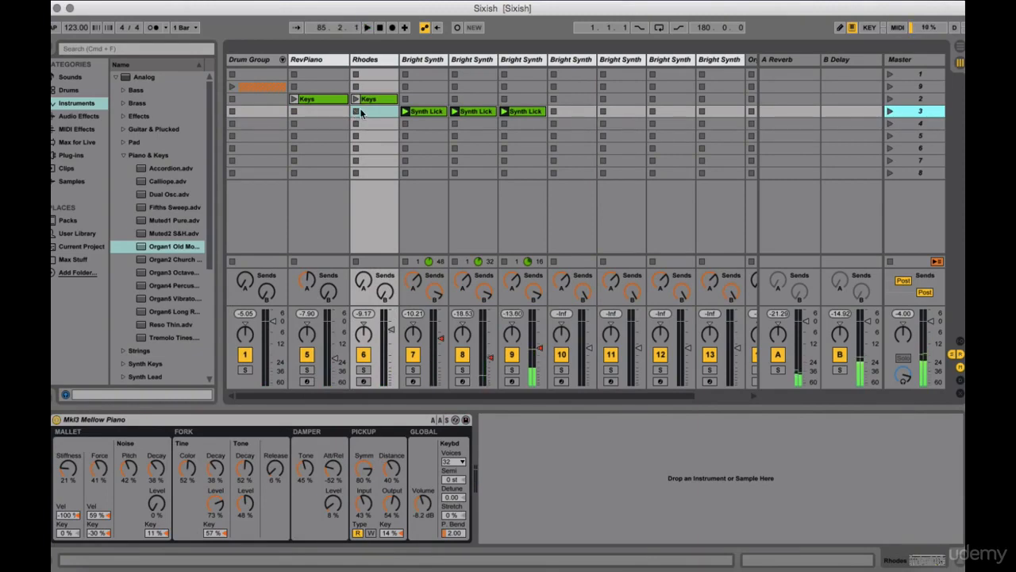
{"action": "left_click", "coordinate": [311, 113]}
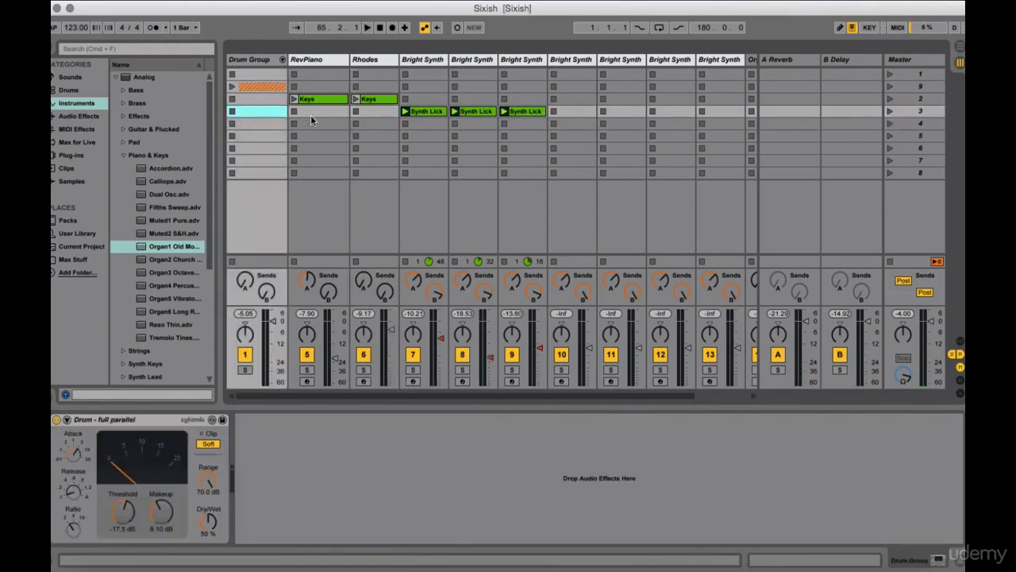
{"action": "left_click", "coordinate": [377, 112]}
{"action": "left_click", "coordinate": [323, 112]}
{"action": "left_click", "coordinate": [274, 113]}
Step: Copy the Keys clips on the RevPiano and Rhodes tracks from scene 2 into scene 3
{"action": "left_click", "coordinate": [327, 99]}
{"action": "left_click_drag", "start_coordinate": [324, 96], "coordinate": [371, 113]}
{"action": "left_click", "coordinate": [367, 101]}
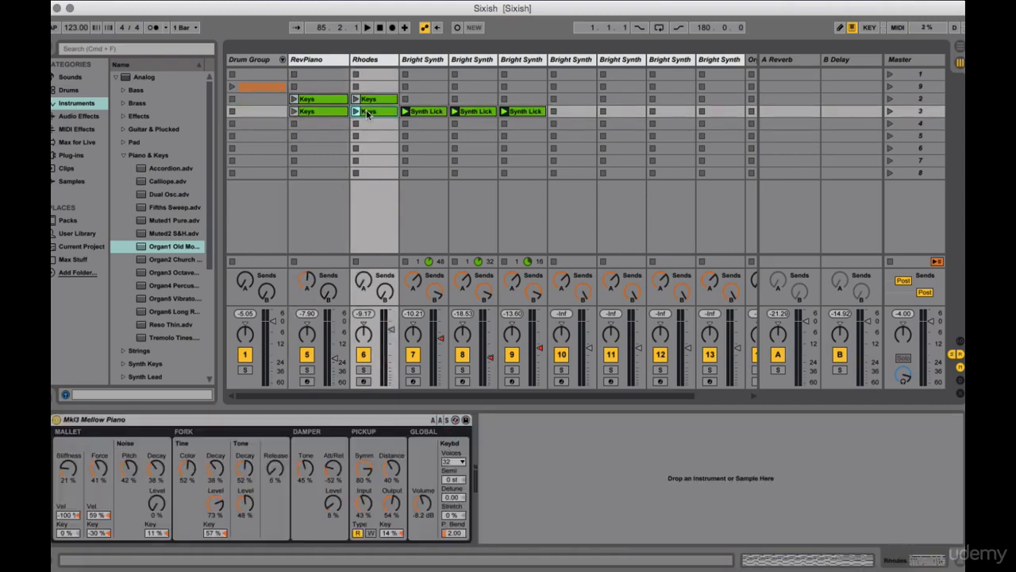
Step: Copy the Drum Group's clips from scene 9 into scenes 2 and 3
{"action": "left_click", "coordinate": [249, 86]}
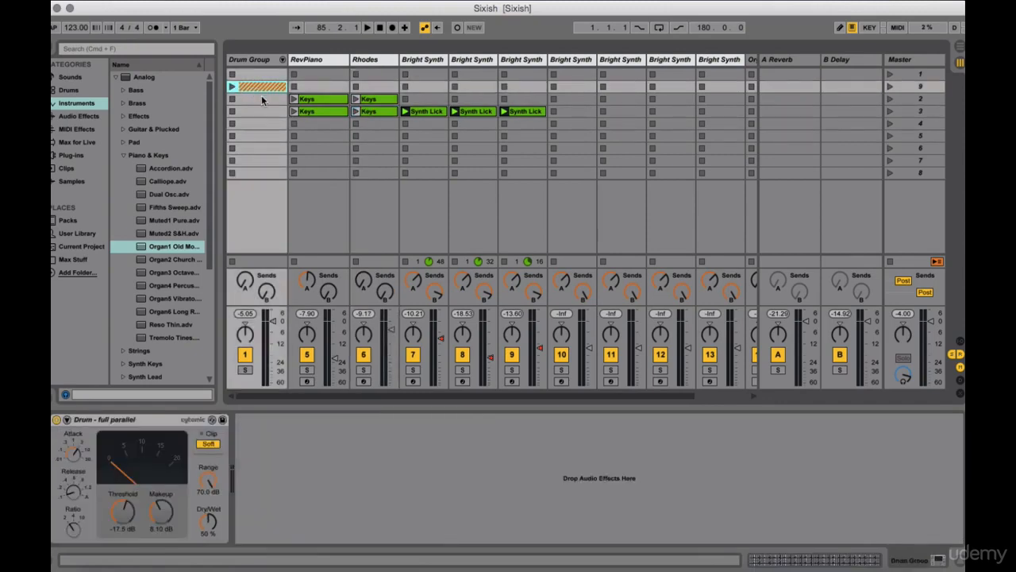
{"action": "left_click", "coordinate": [260, 101]}
{"action": "key", "text": "super+v"}
{"action": "left_click", "coordinate": [254, 111]}
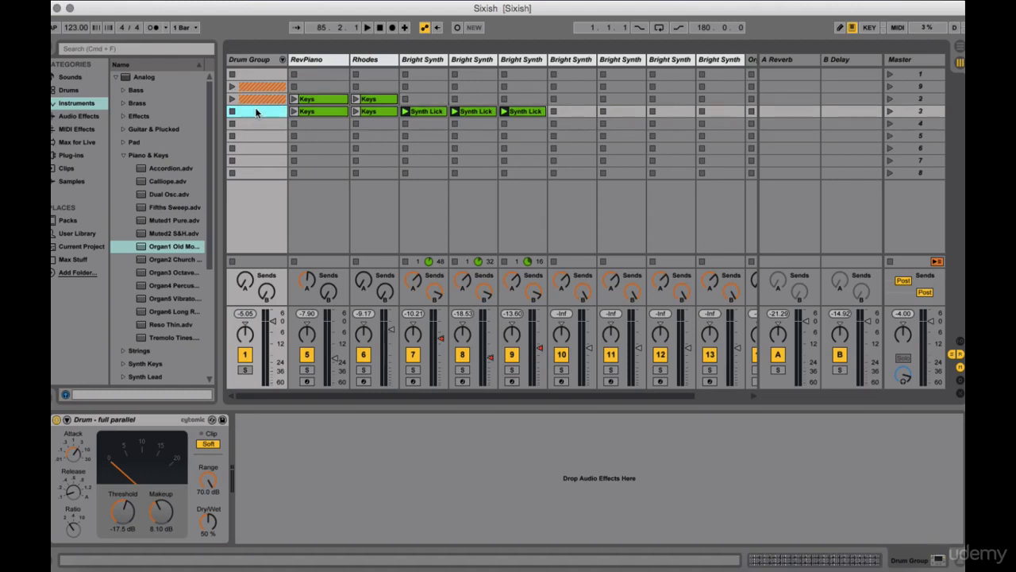
{"action": "key", "text": "super+v"}
Step: Launch scene 3, lower the RevPiano track's volume to about -15.6 dB and stop playback
{"action": "left_click", "coordinate": [890, 111]}
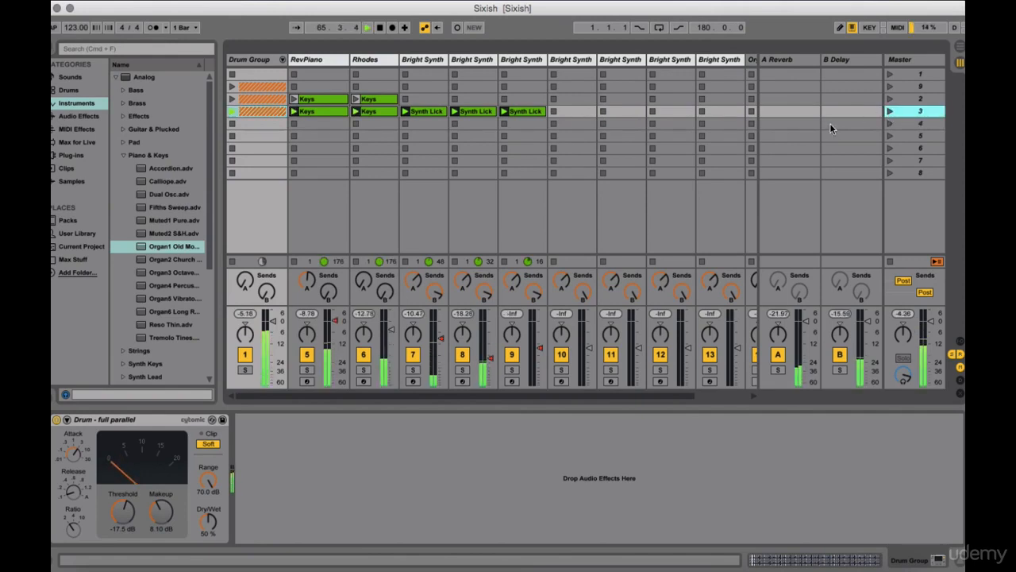
{"action": "left_click_drag", "start_coordinate": [335, 320], "coordinate": [335, 350]}
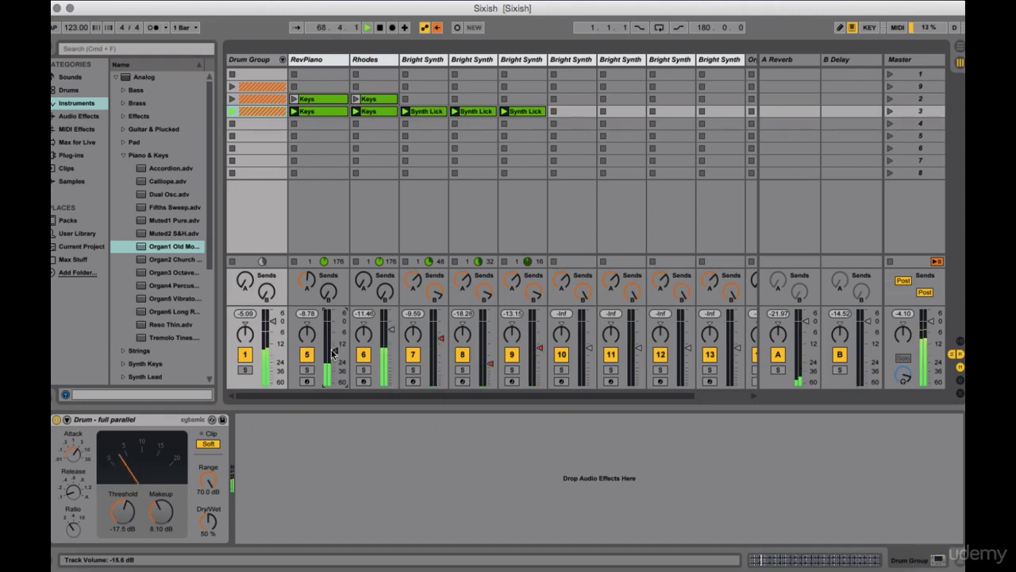
{"action": "key", "text": "space"}
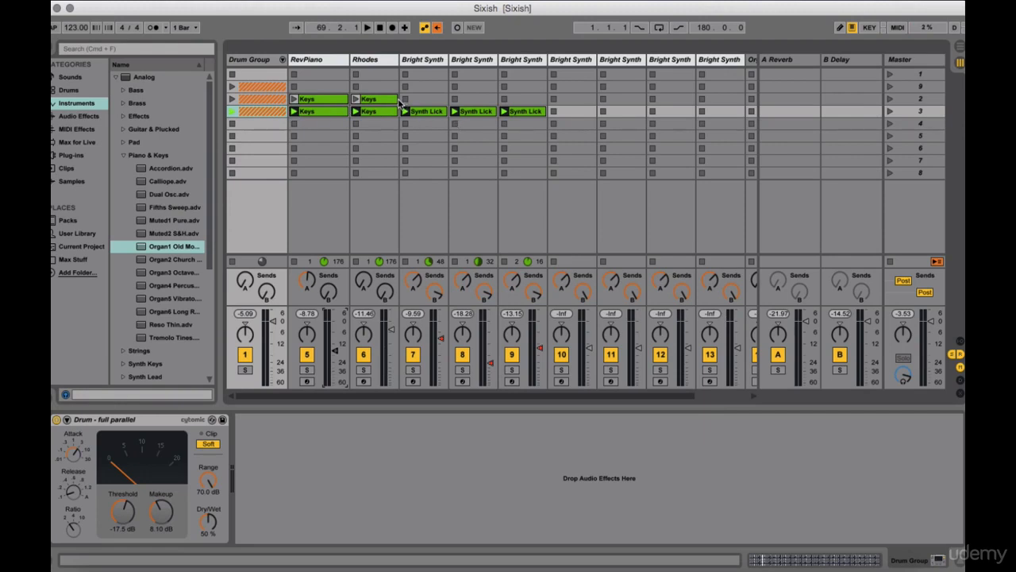
{"action": "left_click", "coordinate": [921, 99]}
{"action": "left_click", "coordinate": [921, 86]}
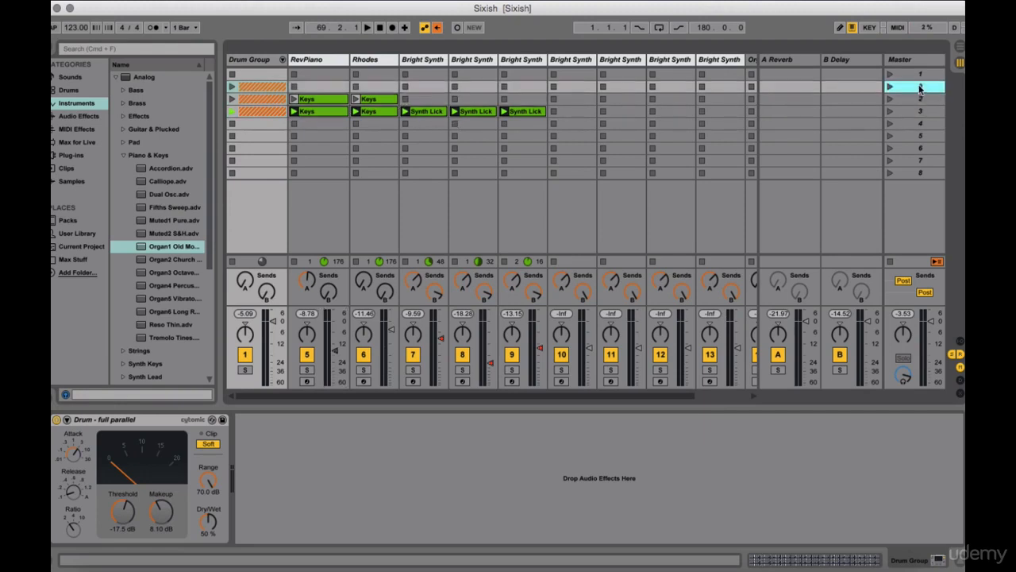
{"action": "left_click", "coordinate": [921, 99]}
{"action": "left_click", "coordinate": [920, 112]}
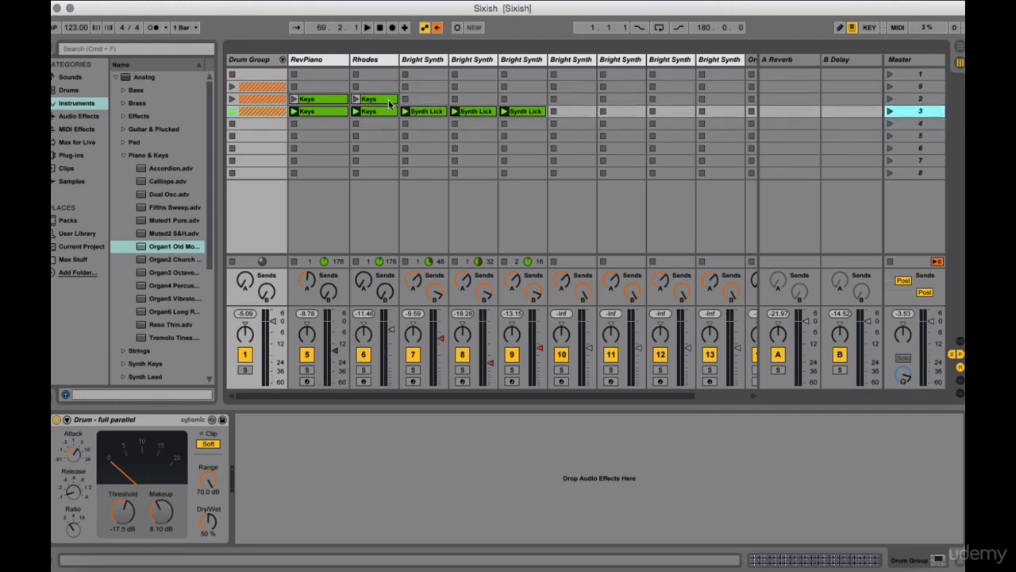
Step: Delete the copied Drum Group clips from scenes 2 and 3 and the copied Keys clips from scene 3
{"action": "left_click", "coordinate": [265, 99]}
{"action": "key", "text": "Delete"}
{"action": "left_click", "coordinate": [258, 110]}
{"action": "key", "text": "Delete"}
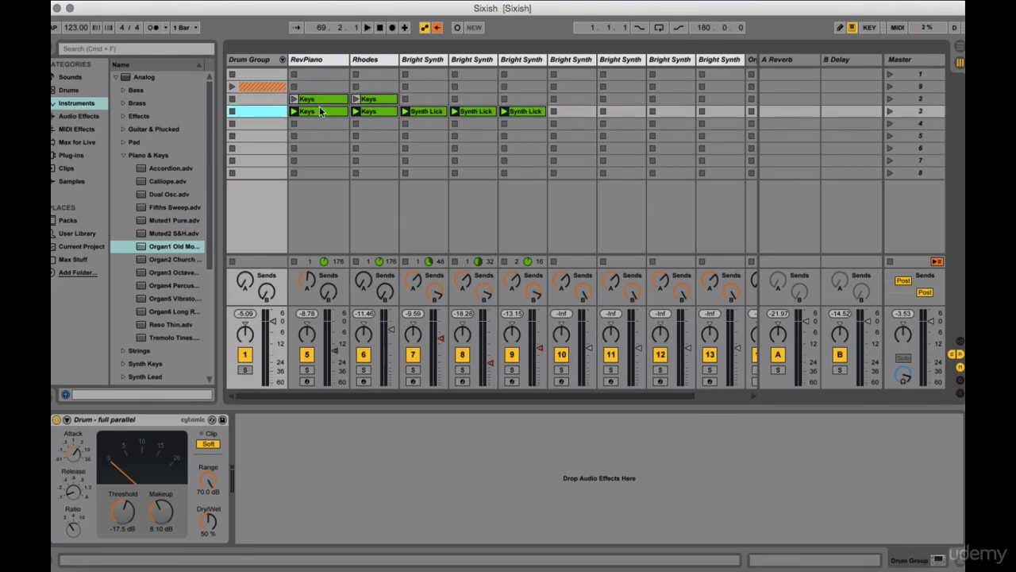
{"action": "left_click", "coordinate": [320, 111]}
{"action": "key", "text": "Delete"}
{"action": "left_click", "coordinate": [382, 110]}
{"action": "key", "text": "Delete"}
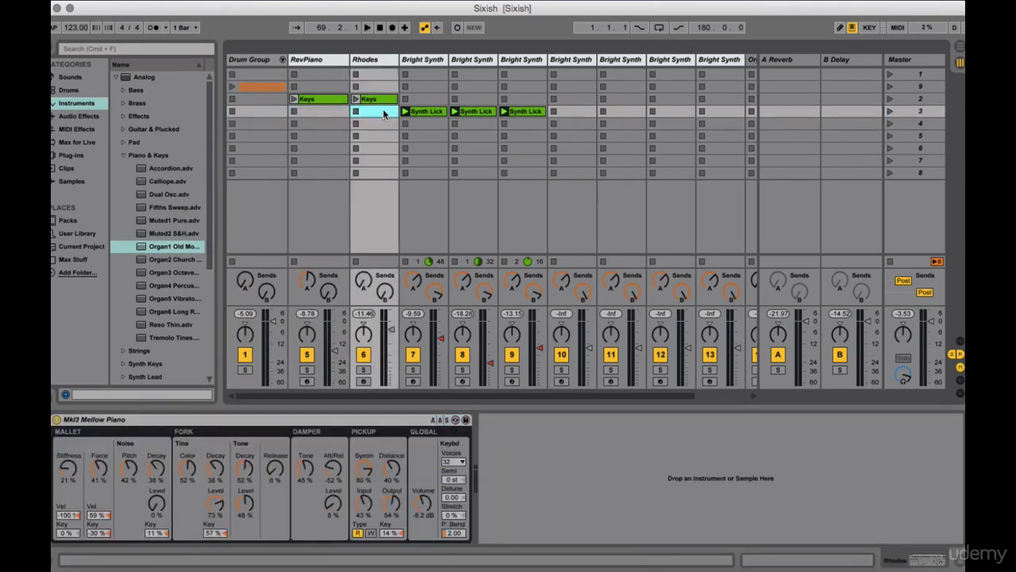
Step: Remove the stop buttons from the Drum Group slot in scene 2 and the Drum Group, RevPiano and Rhodes slots in scene 3
{"action": "left_click", "coordinate": [256, 99]}
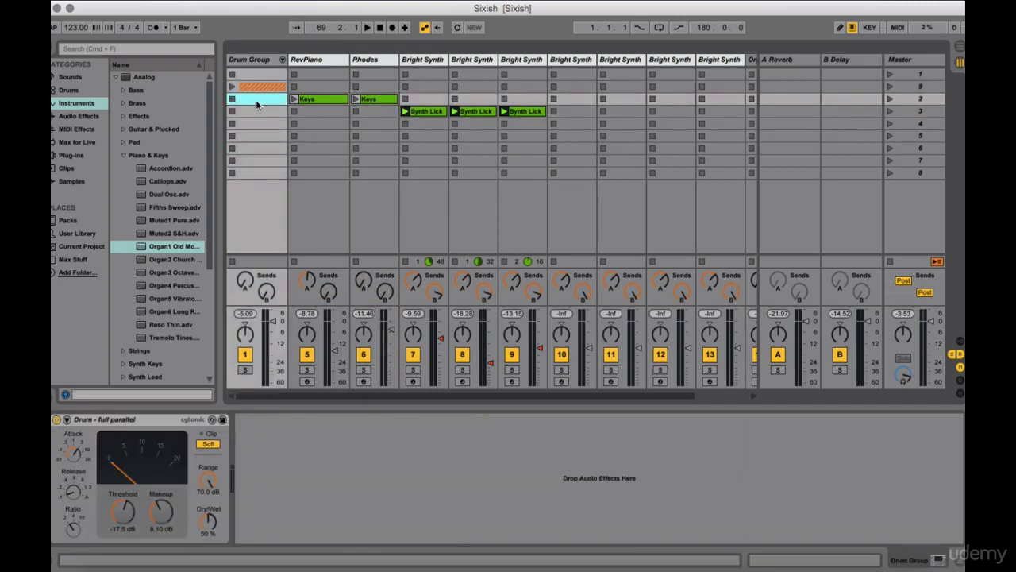
{"action": "right_click", "coordinate": [257, 105]}
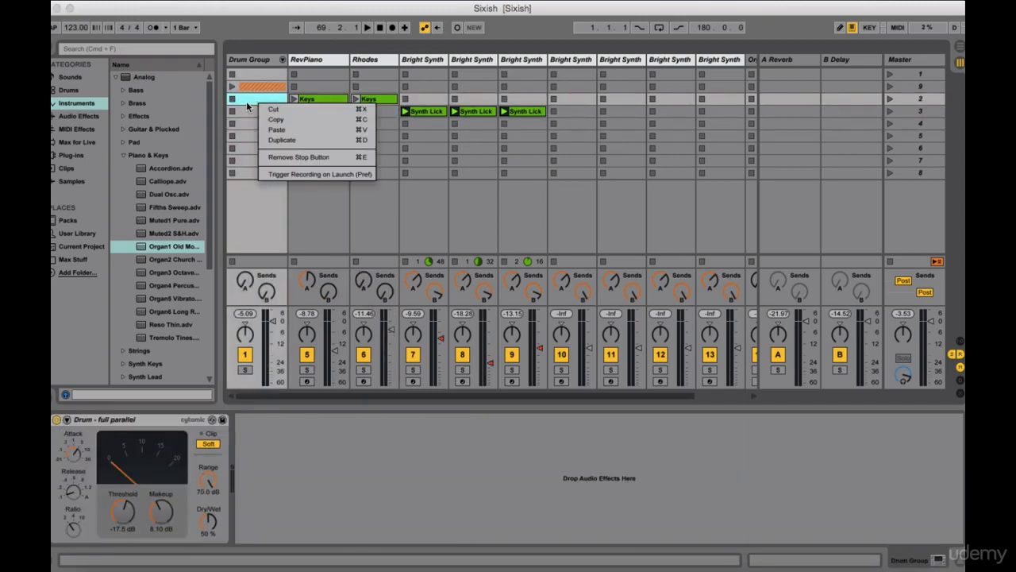
{"action": "left_click", "coordinate": [364, 158]}
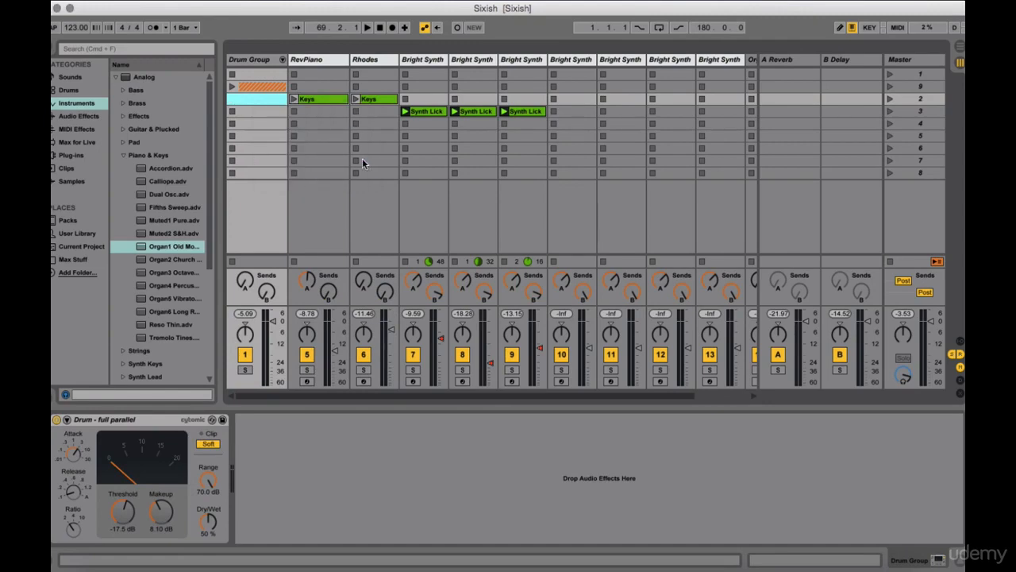
{"action": "left_click", "coordinate": [263, 111]}
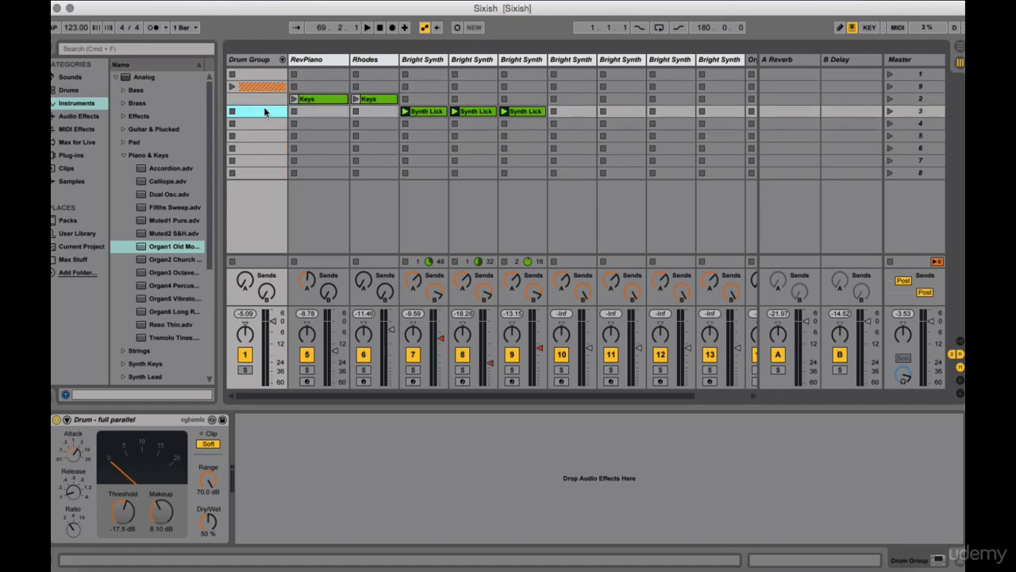
{"action": "left_click", "coordinate": [379, 110], "text": "shift"}
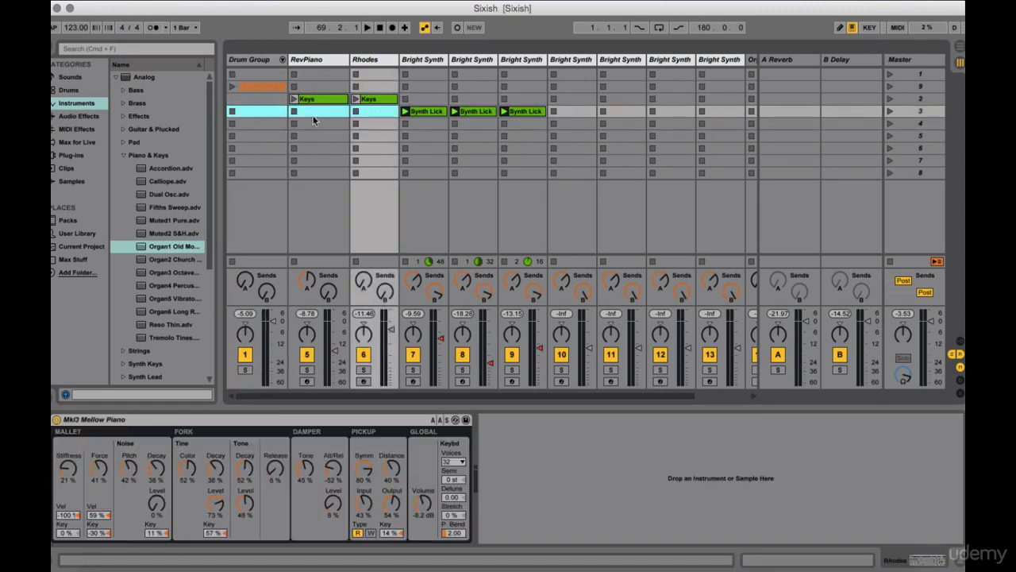
{"action": "right_click", "coordinate": [260, 115]}
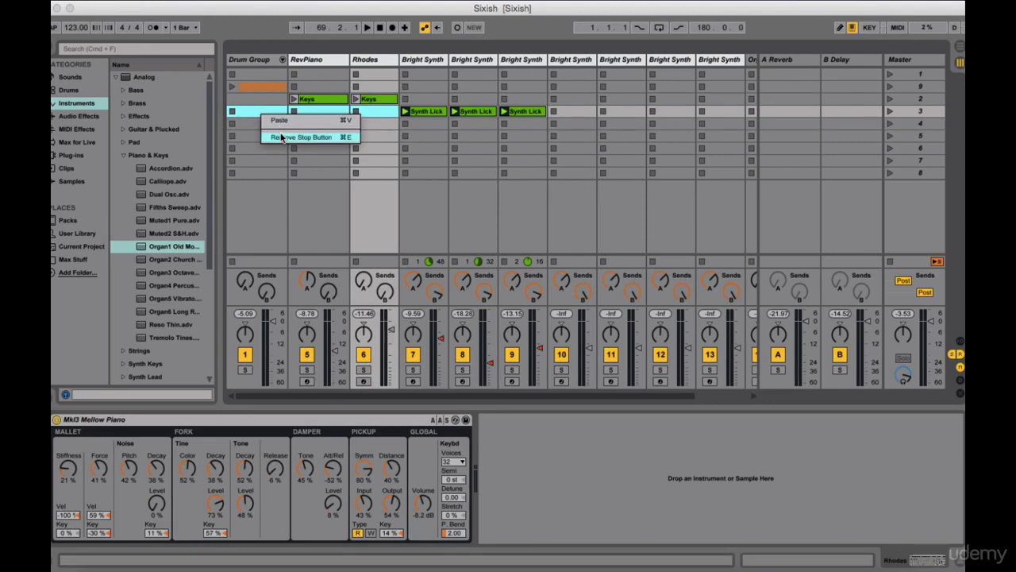
{"action": "left_click", "coordinate": [283, 138]}
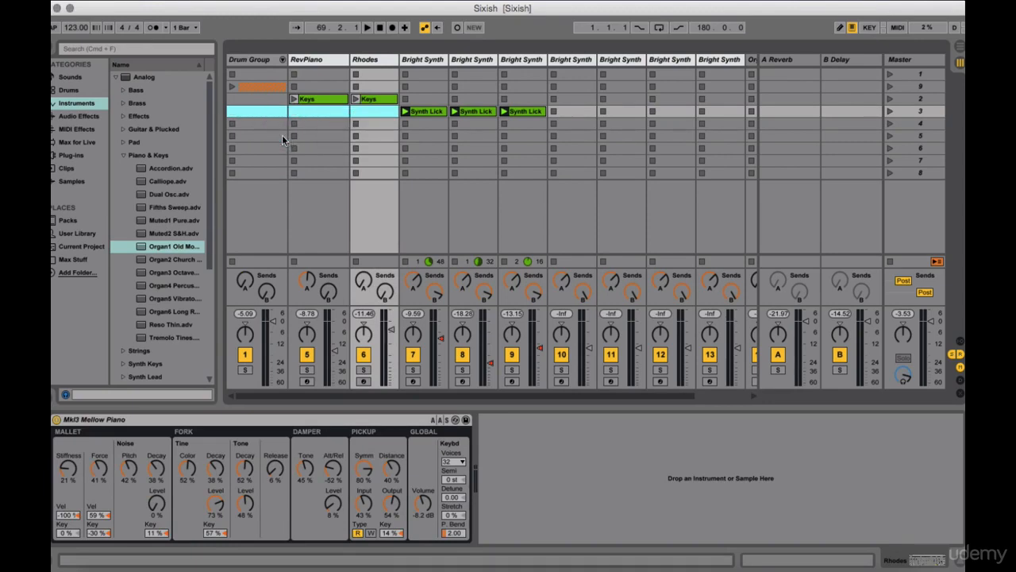
Step: Launch the Drum Group's clips in scene 9, all of scene 3 and the Rhodes Keys clip in turn, and stop playback
{"action": "left_click", "coordinate": [232, 86]}
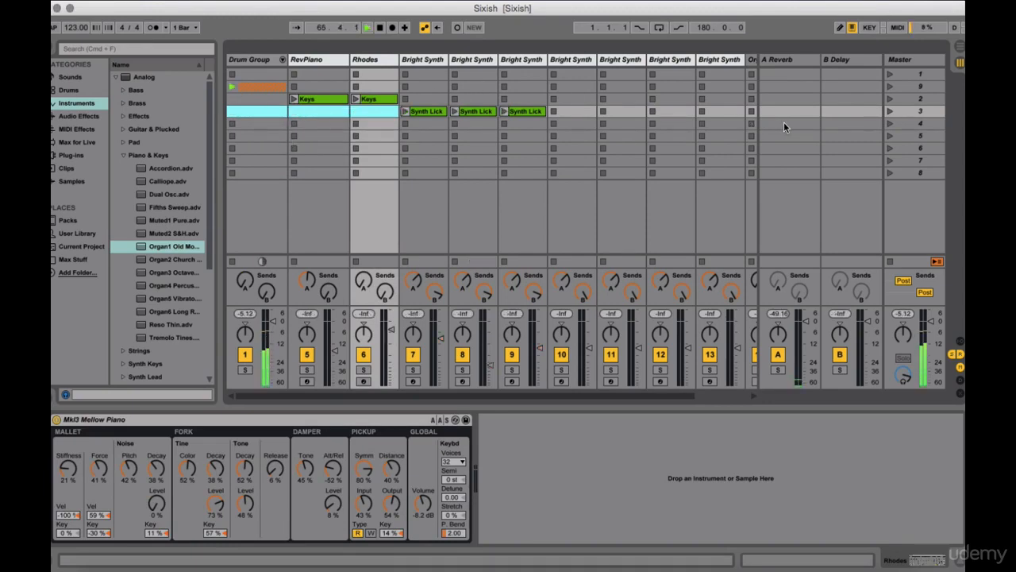
{"action": "left_click", "coordinate": [890, 113]}
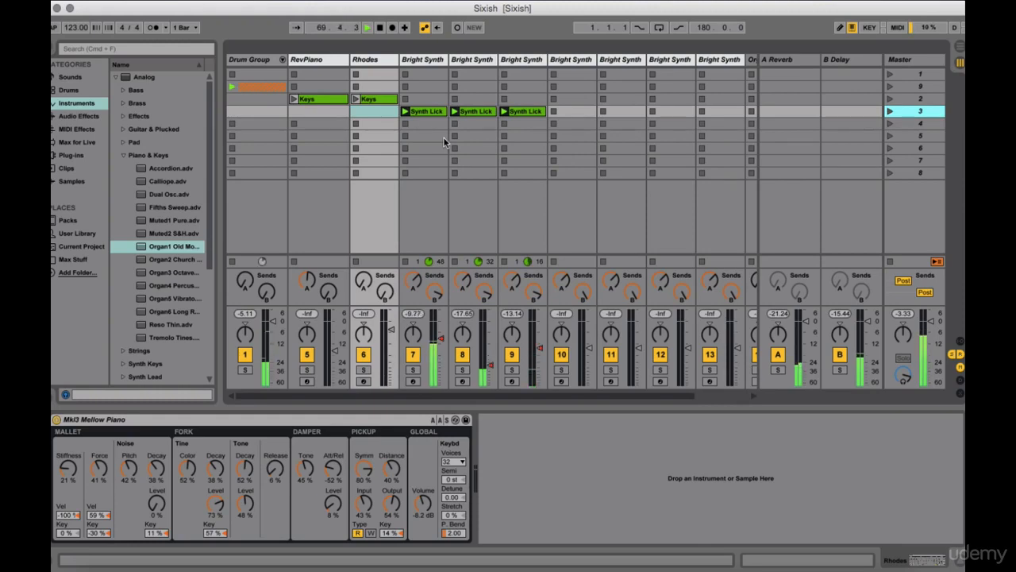
{"action": "left_click", "coordinate": [356, 98]}
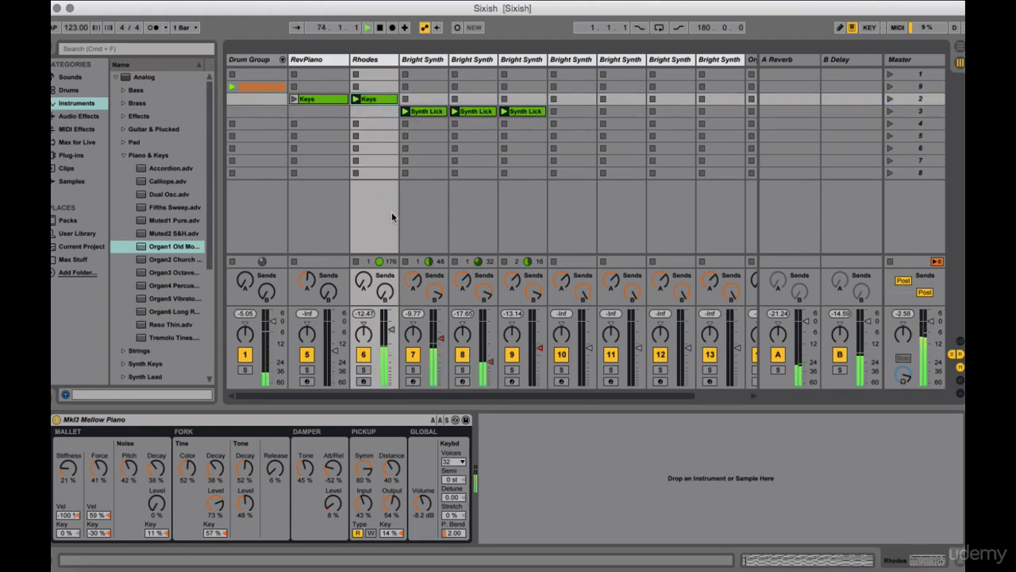
{"action": "key", "text": "space"}
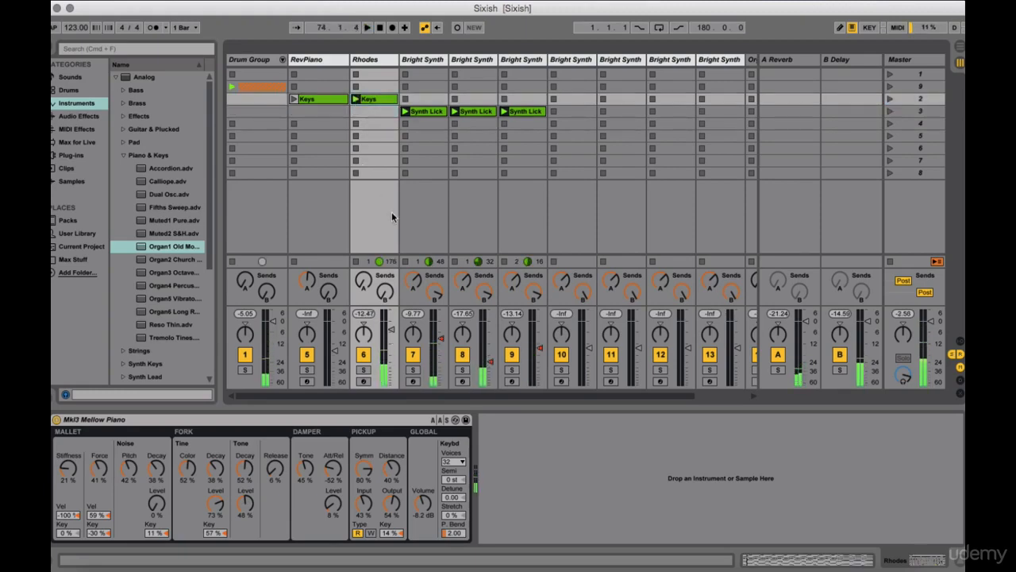
Step: Launch scene 2 over the drums and lower the RevPiano track's volume
{"action": "left_click", "coordinate": [889, 99]}
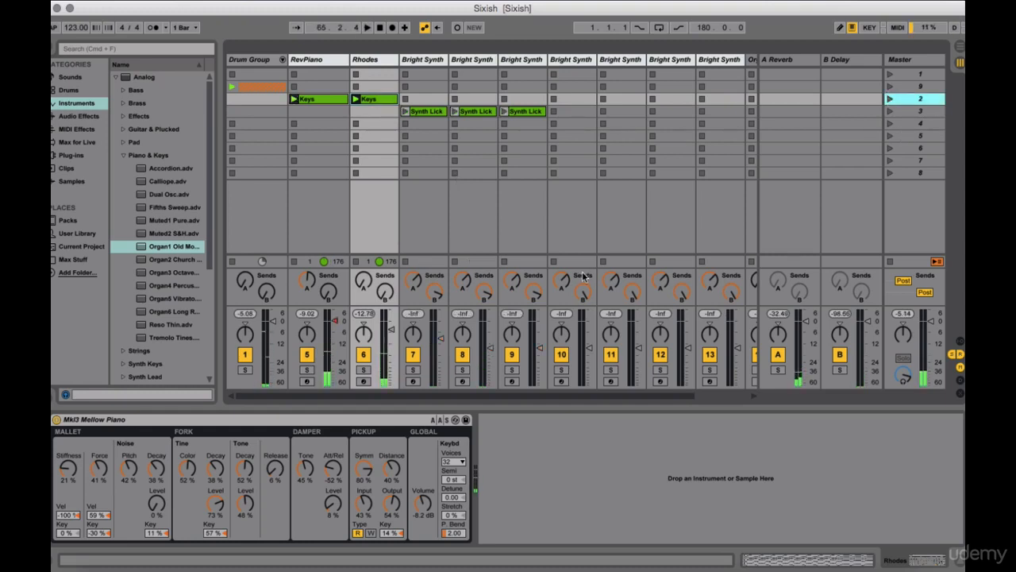
{"action": "left_click_drag", "start_coordinate": [332, 335], "coordinate": [334, 378]}
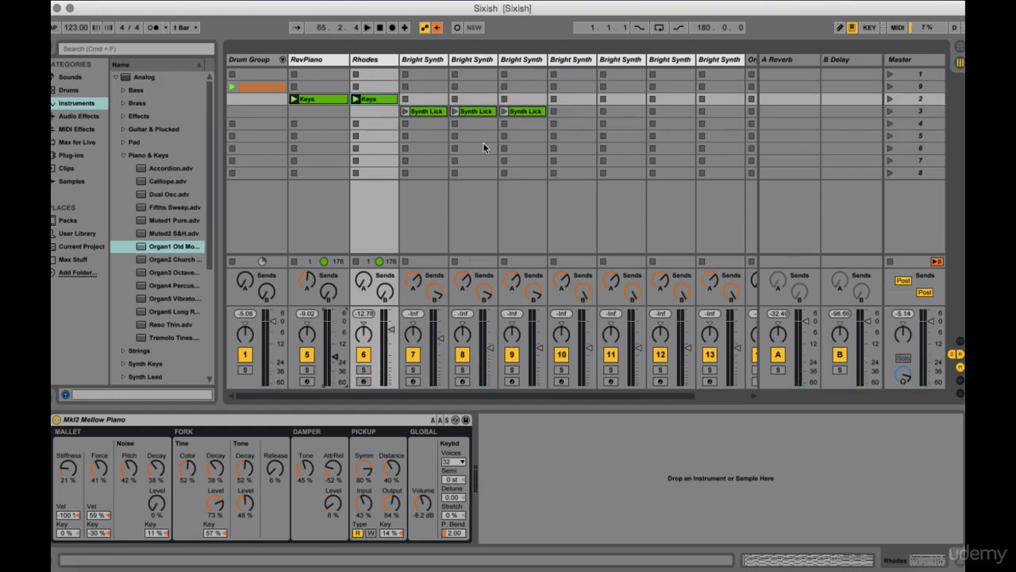